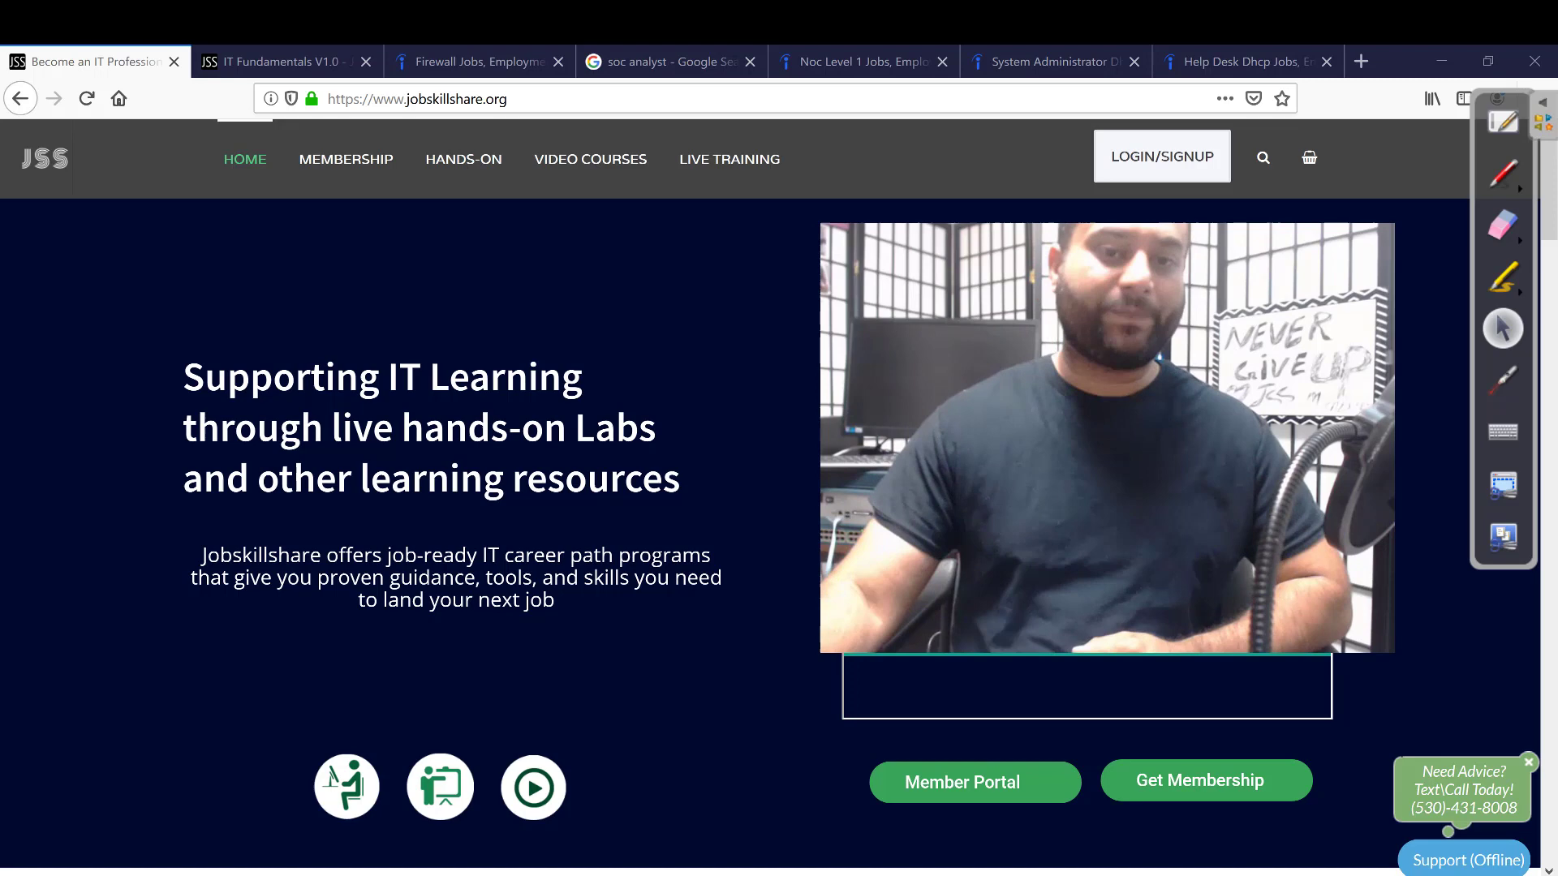
Scroll through the IT Fundamentals curriculum, then show the Maryland firewall jobs with the SOC Analyst Level I posting.
{"action": "left_click", "coordinate": [305, 67]}
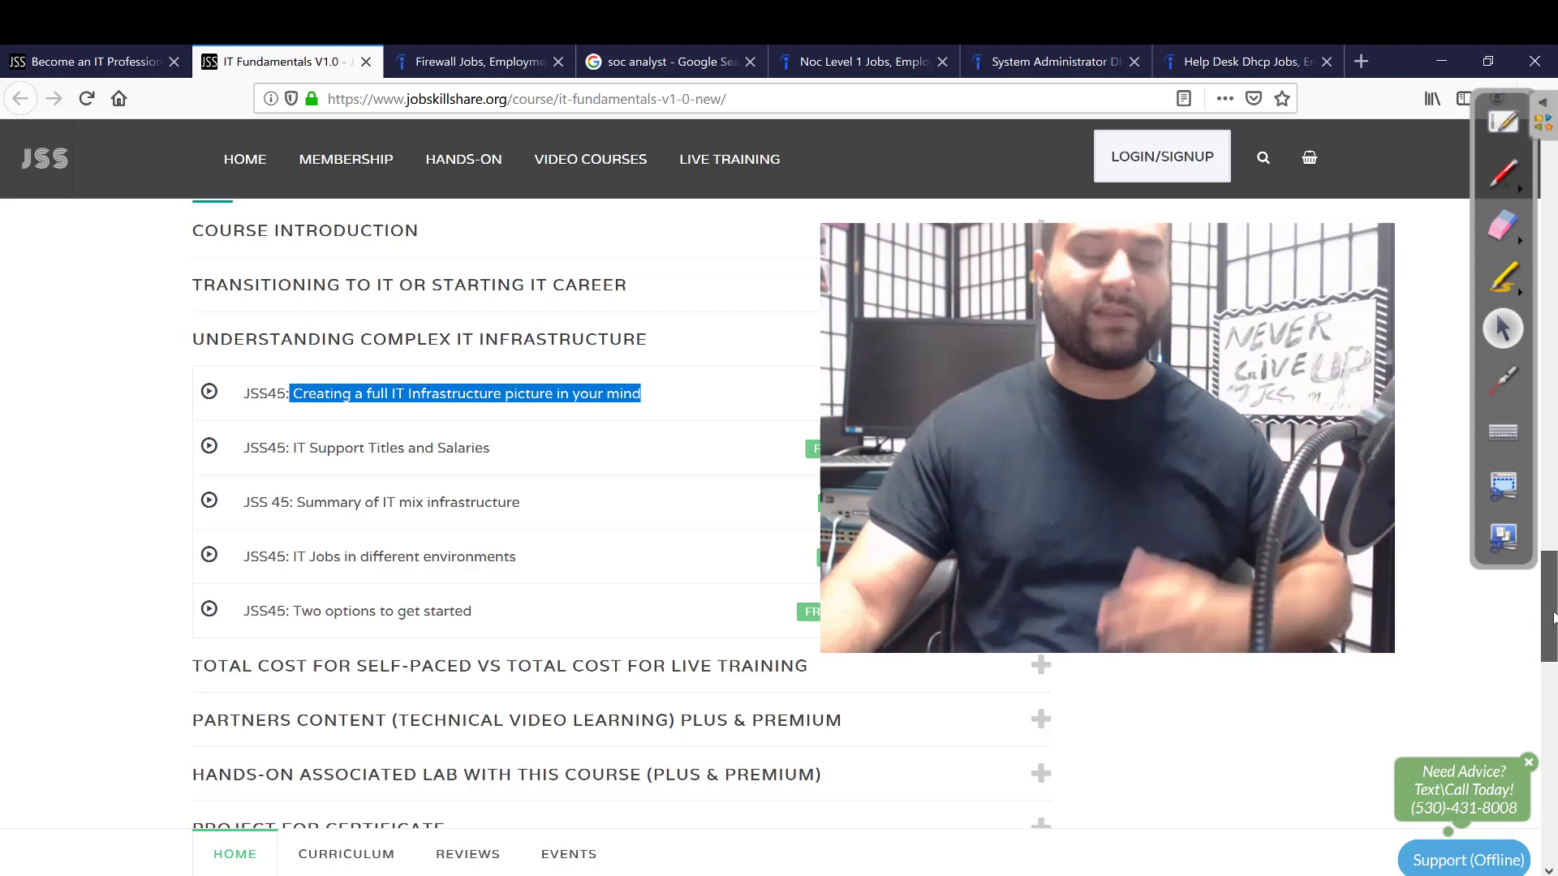
{"action": "left_click_drag", "start_coordinate": [1553, 618], "coordinate": [1553, 619]}
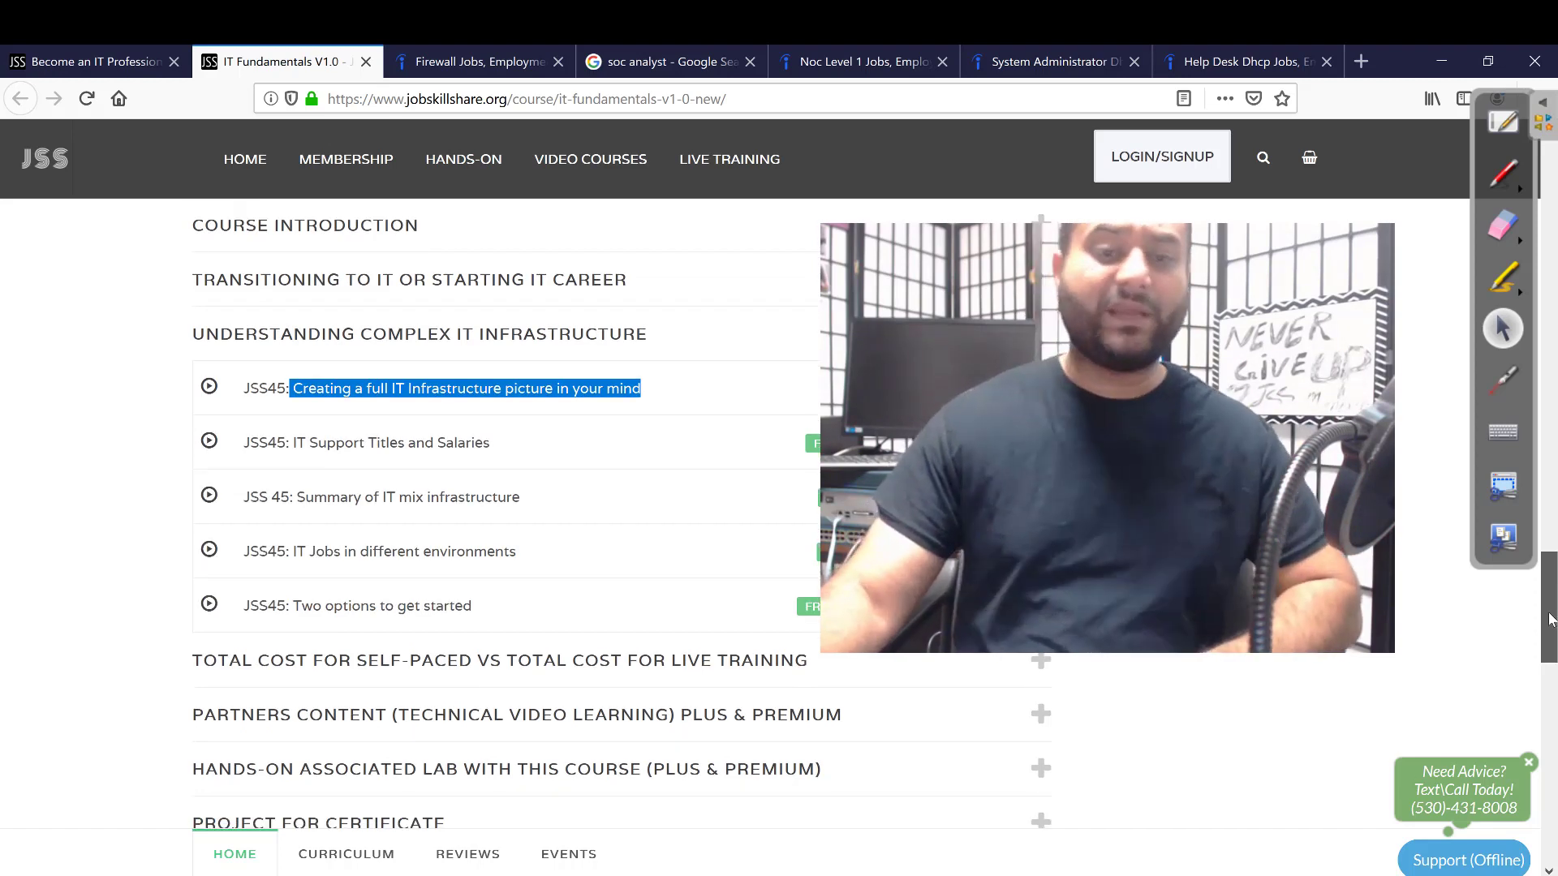
{"action": "left_click", "coordinate": [307, 374]}
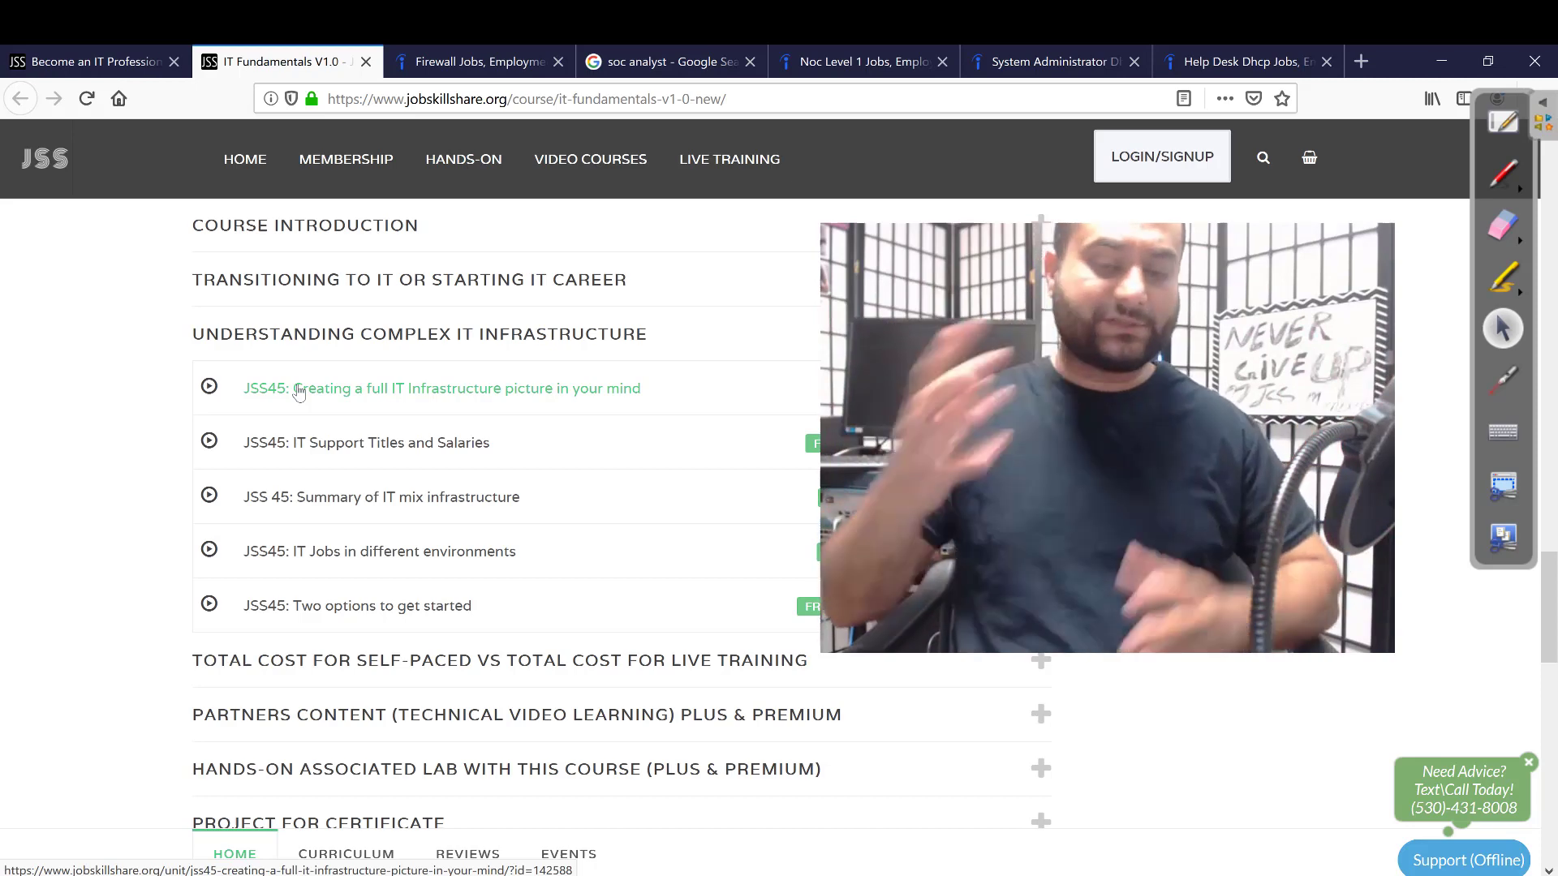
{"action": "left_click", "coordinate": [482, 67]}
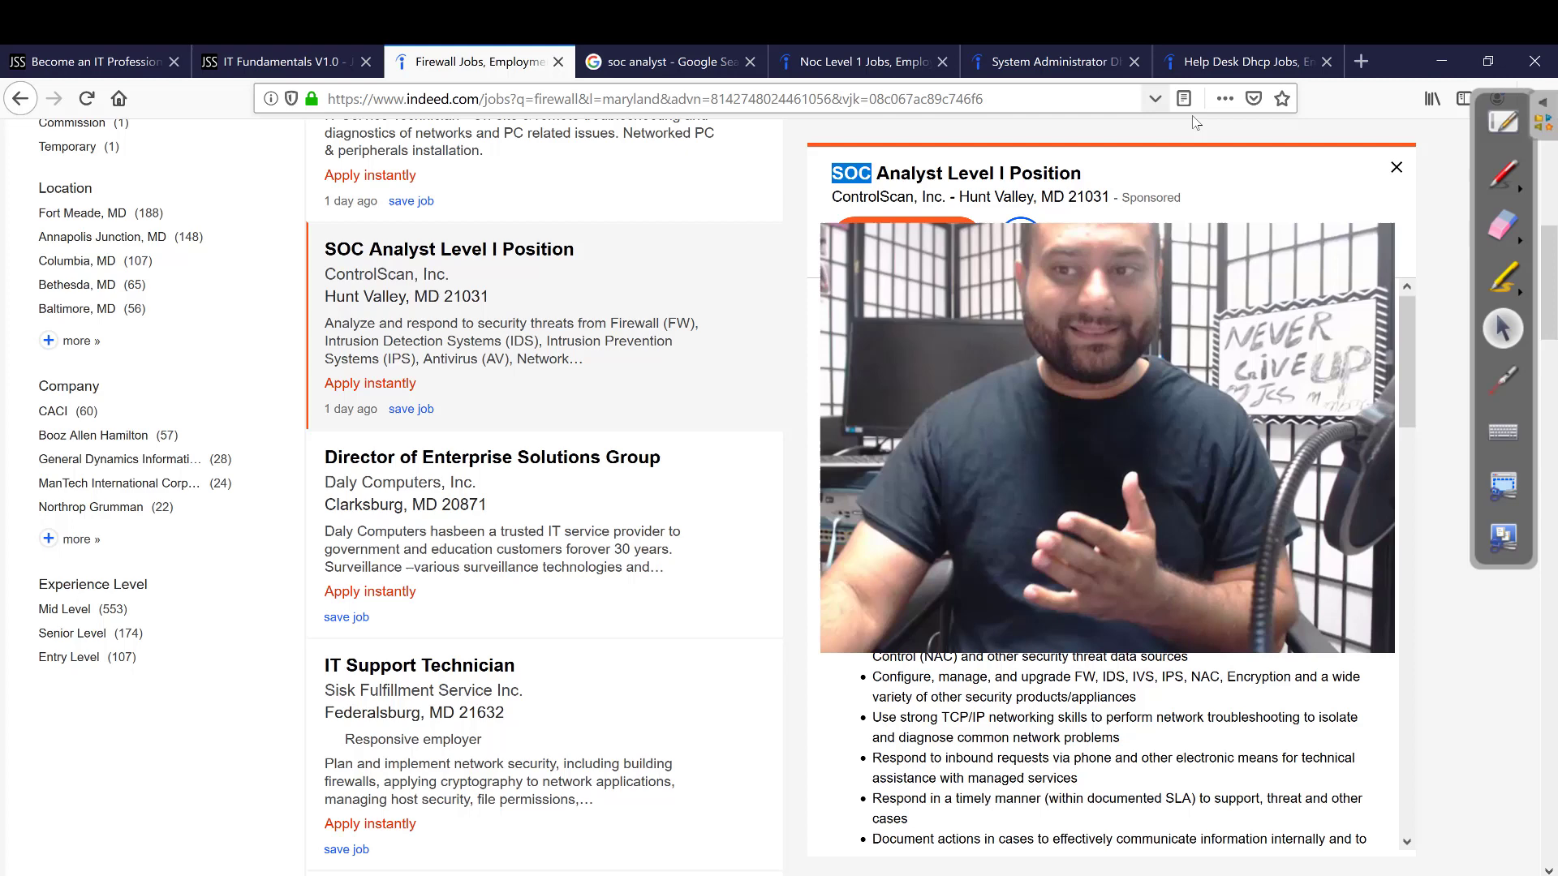
Mark the DNS, DHCP, VPN, LAN, WAN and firewall requirements in the Help Desk Technician posting.
{"action": "left_click", "coordinate": [1249, 64]}
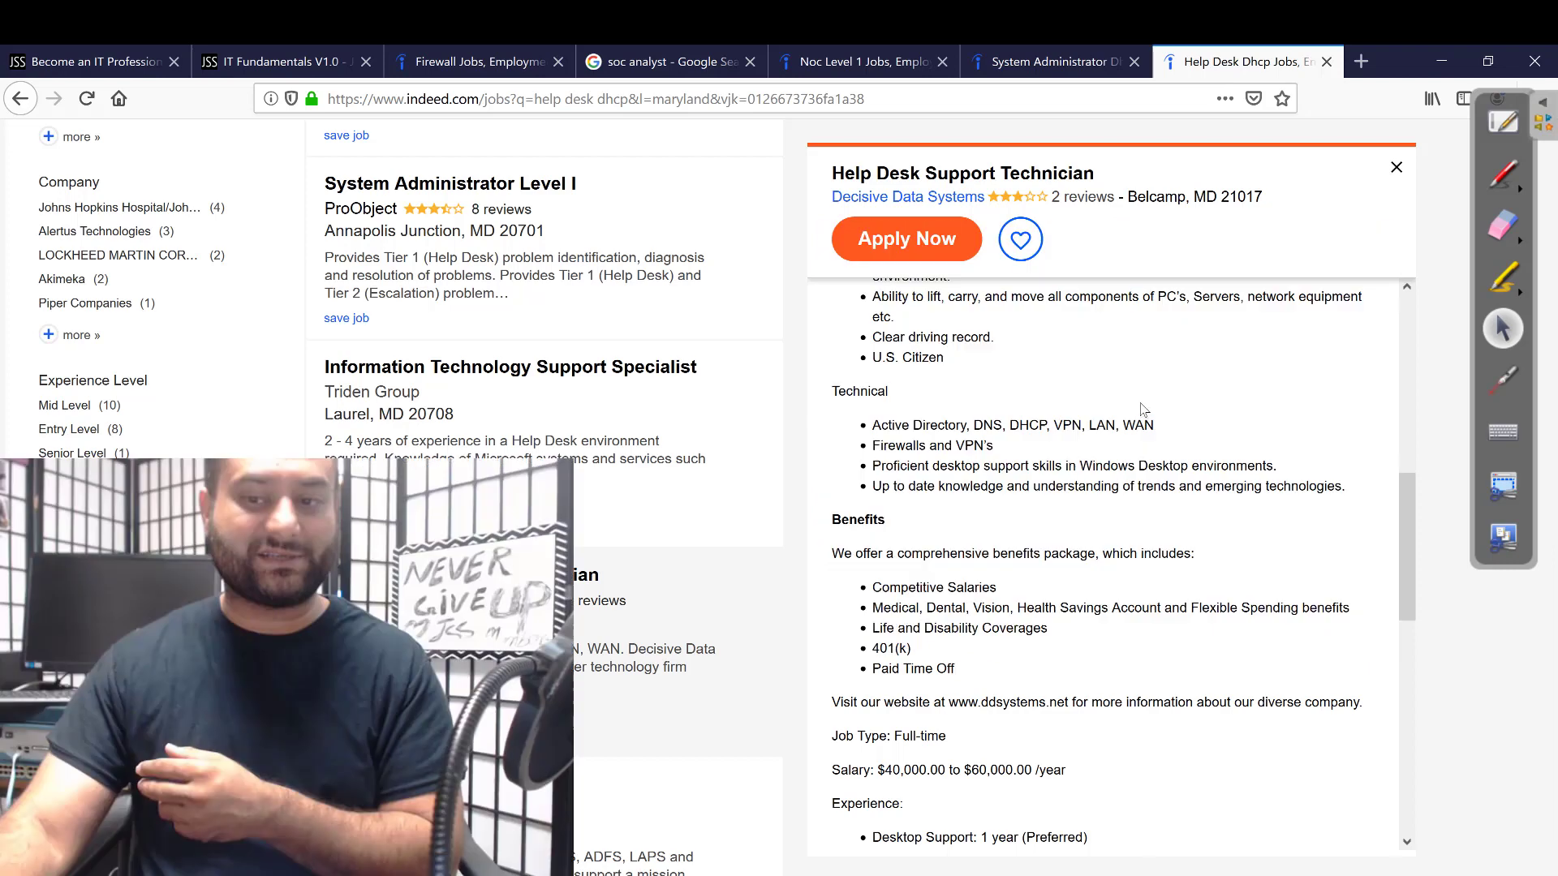
{"action": "left_click_drag", "start_coordinate": [1154, 425], "coordinate": [976, 438]}
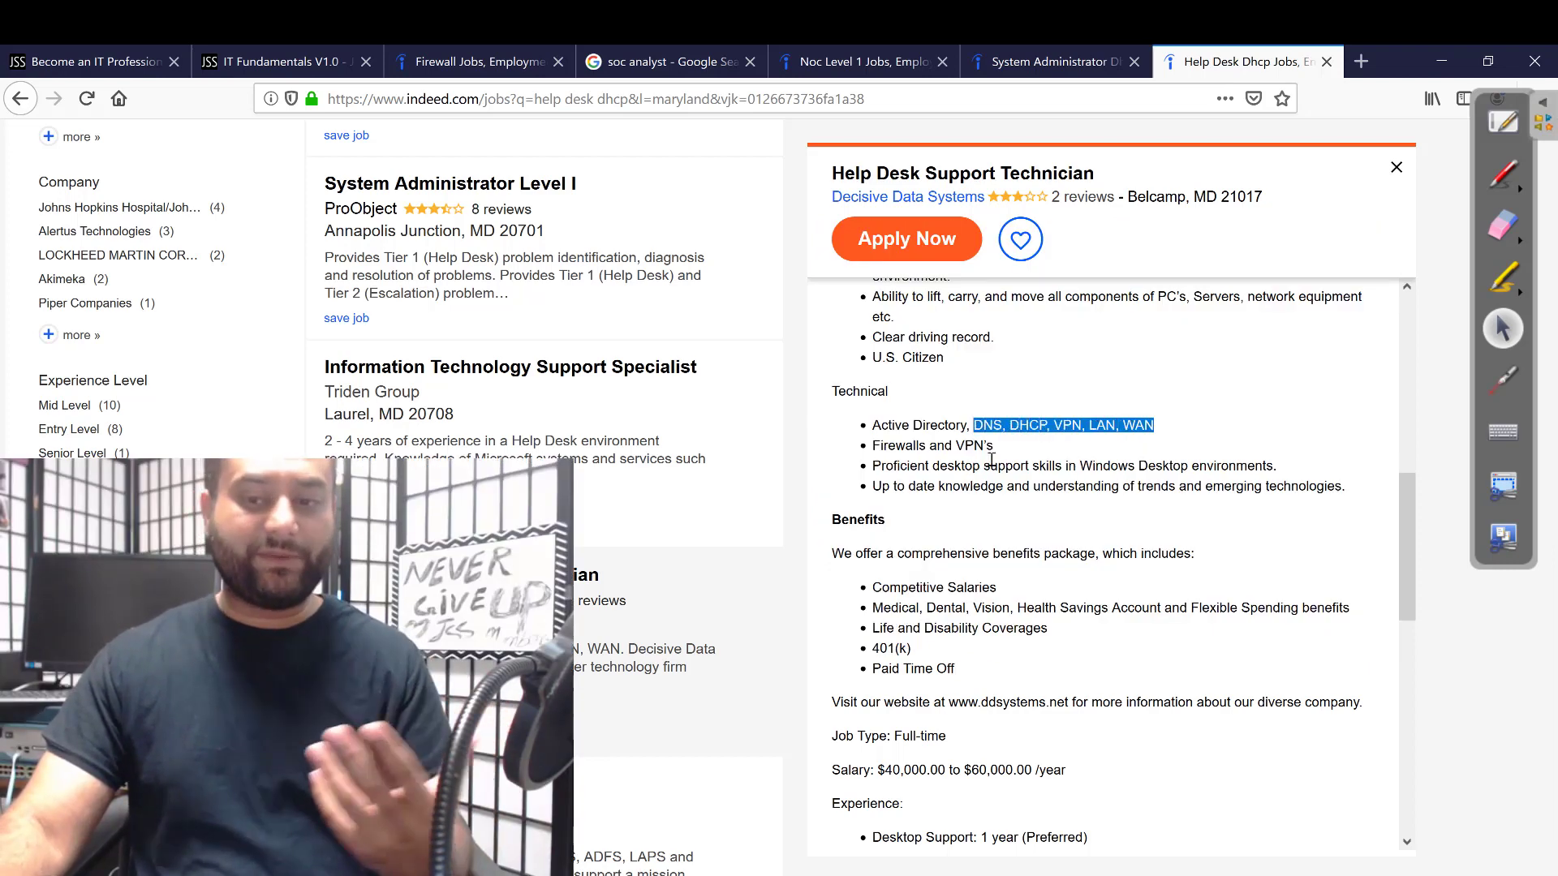
{"action": "left_click_drag", "start_coordinate": [990, 467], "coordinate": [905, 448]}
{"action": "left_click", "coordinate": [952, 465]}
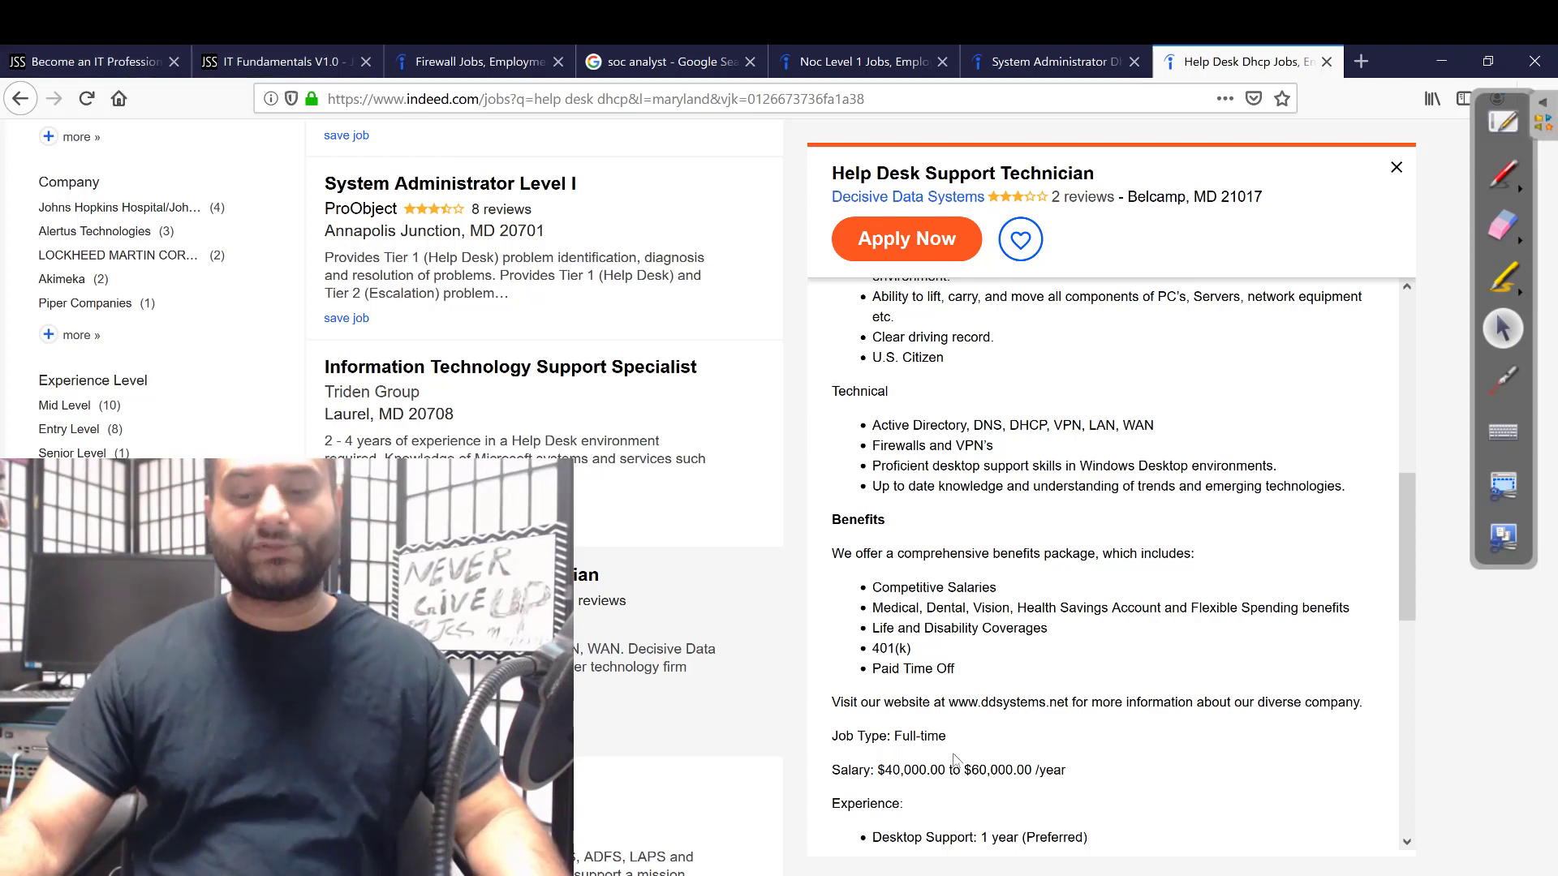
{"action": "left_click", "coordinate": [239, 58]}
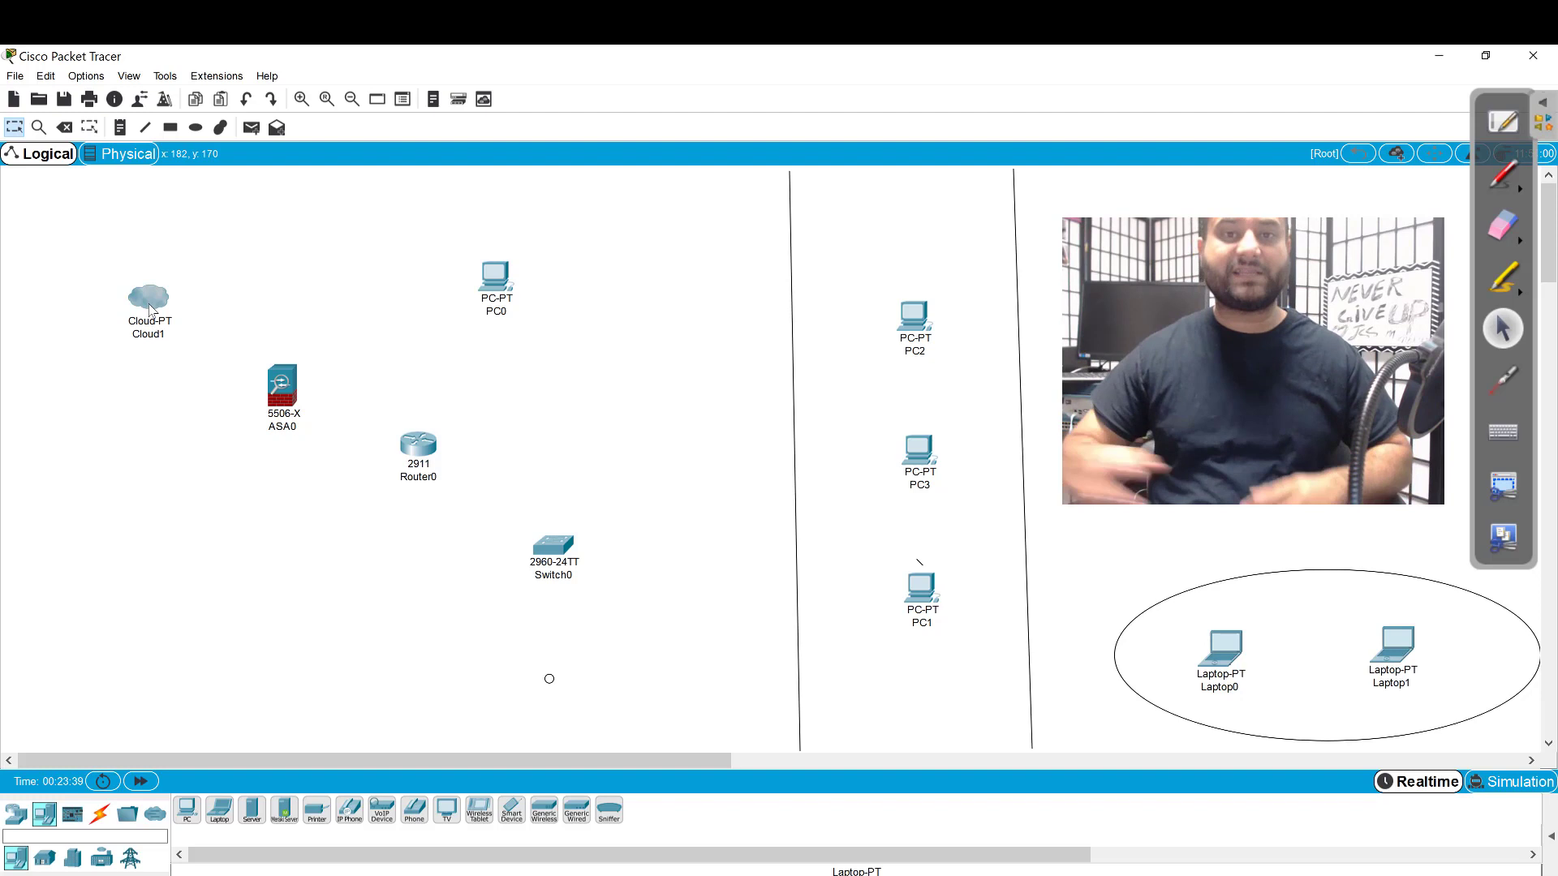
Inspect Cloud1 and ASA0 in the topology, then go back to the Firefox job listings.
{"action": "mouse_move", "coordinate": [150, 308]}
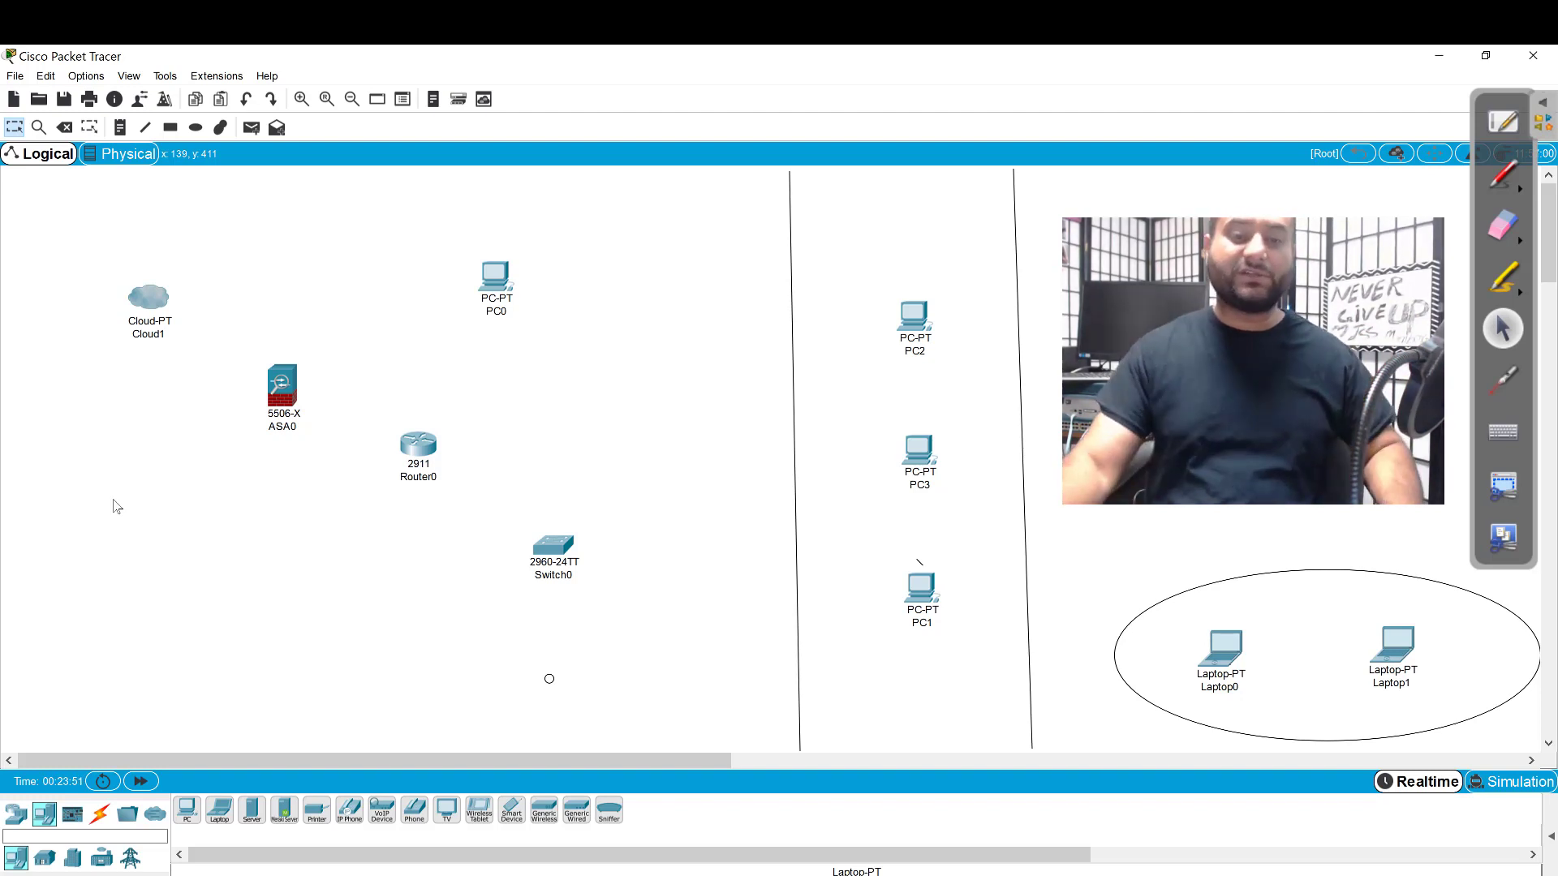
{"action": "mouse_move", "coordinate": [269, 409]}
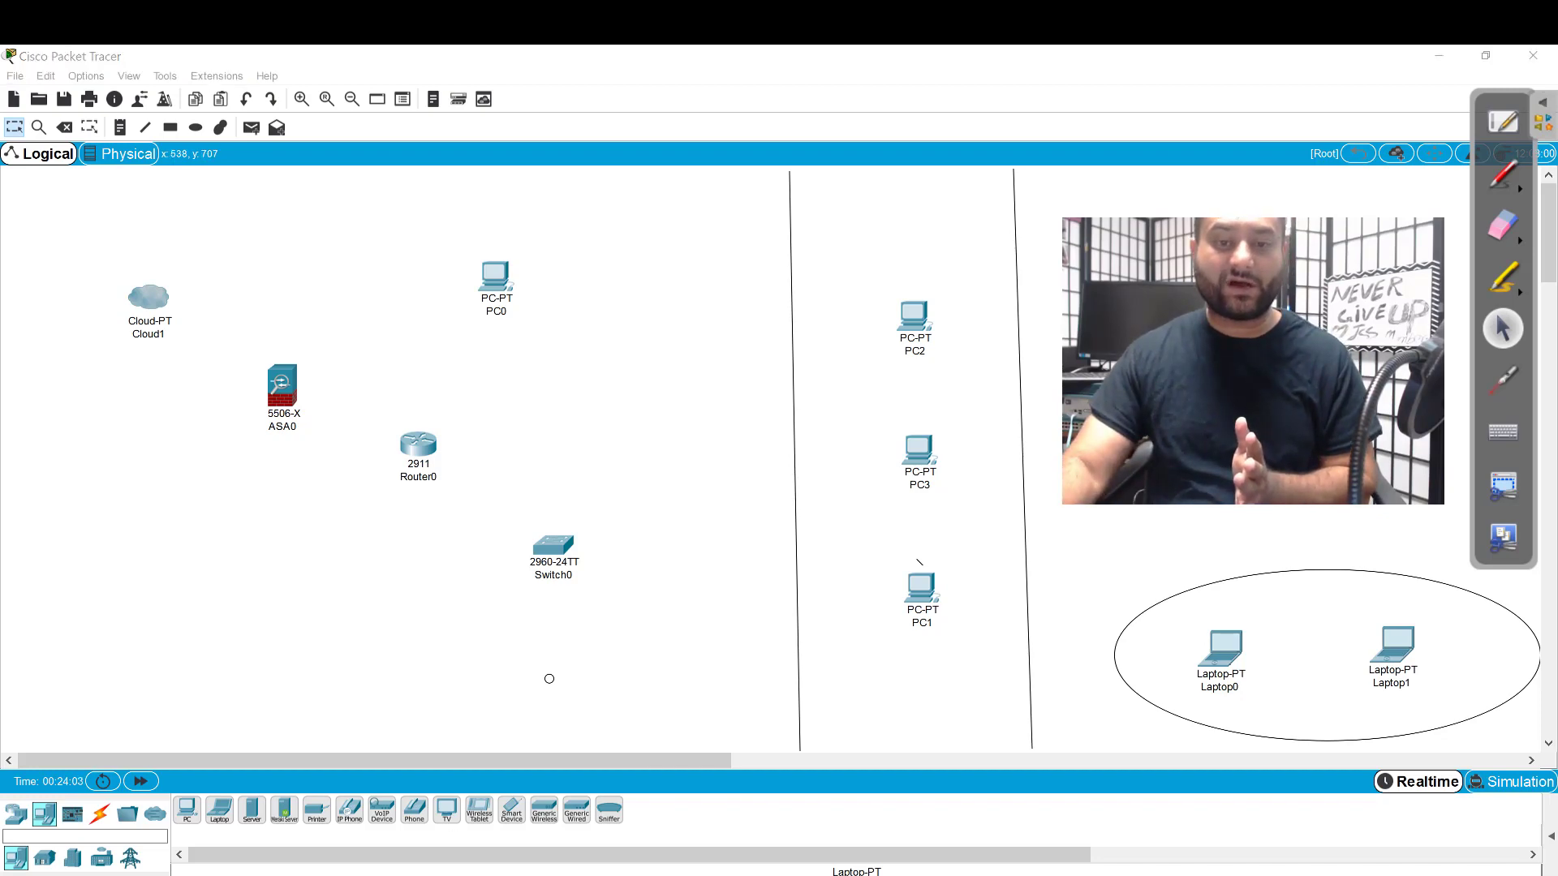
{"action": "key", "text": "alt+Tab"}
Read the SOC Analyst Level I duties, mark Sophos, then open ASA0's device window in Packet Tracer.
{"action": "left_click", "coordinate": [438, 72]}
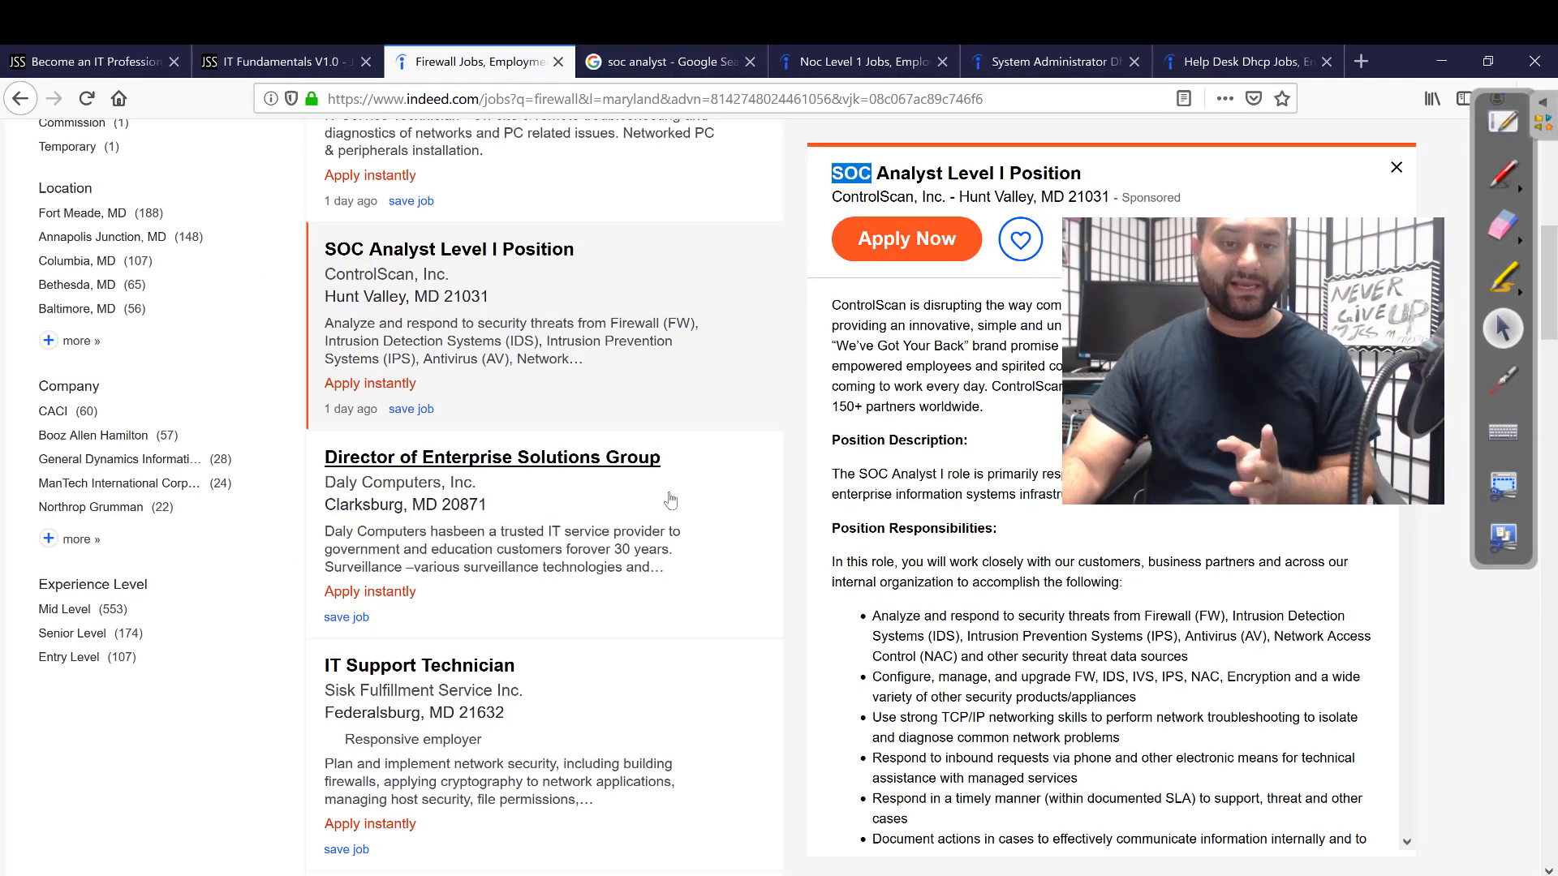
{"action": "scroll", "coordinate": [669, 509], "scroll_direction": "up", "scroll_amount": 2}
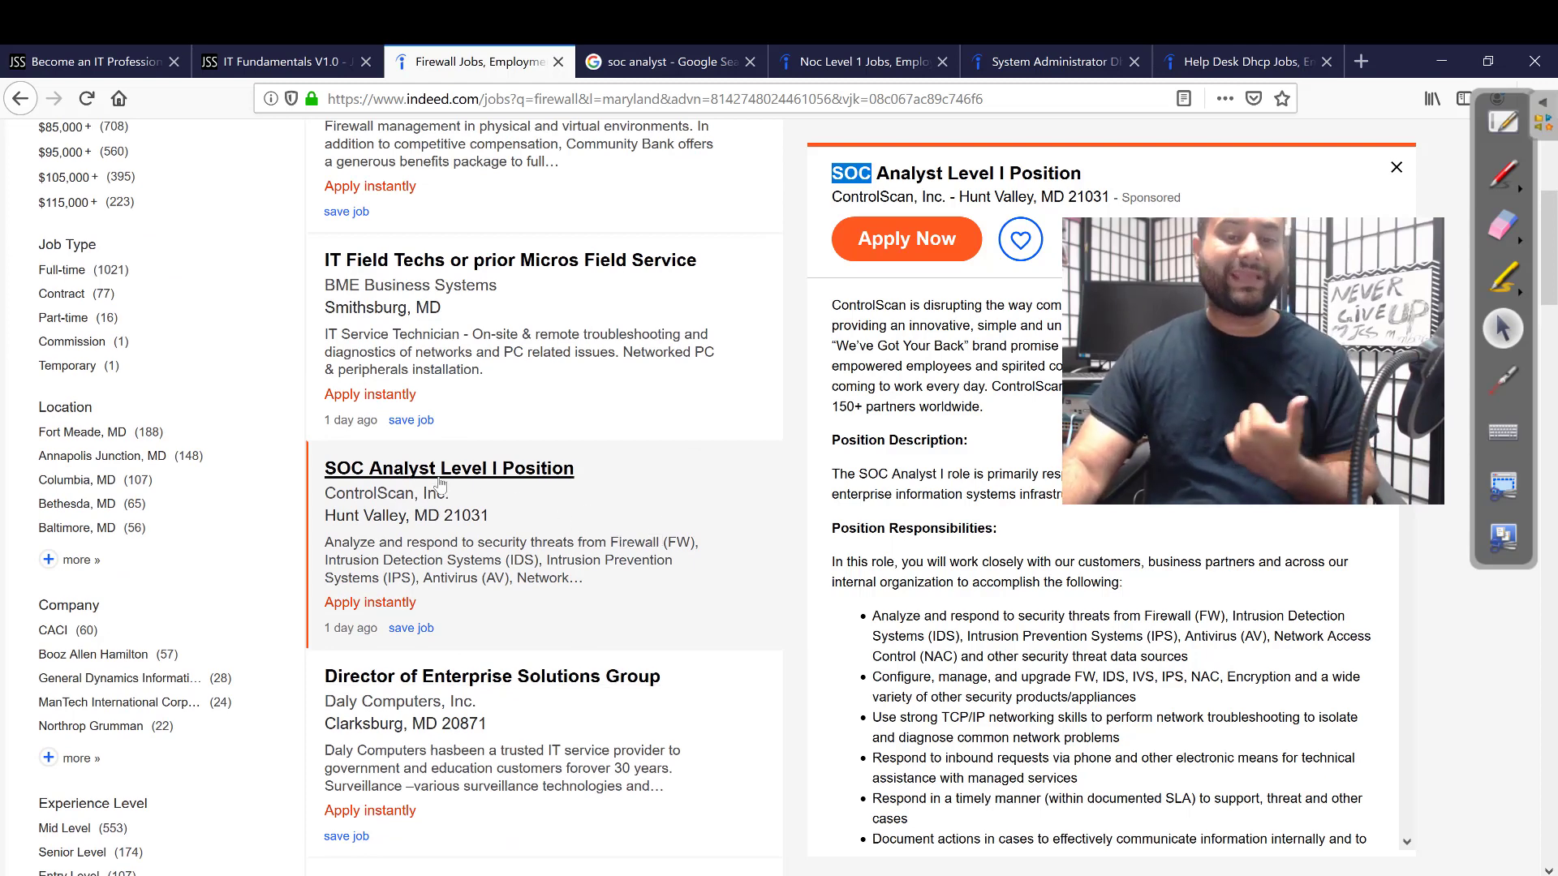
{"action": "scroll", "coordinate": [1004, 579], "scroll_direction": "down", "scroll_amount": 2}
{"action": "scroll", "coordinate": [1003, 579], "scroll_direction": "down", "scroll_amount": 1}
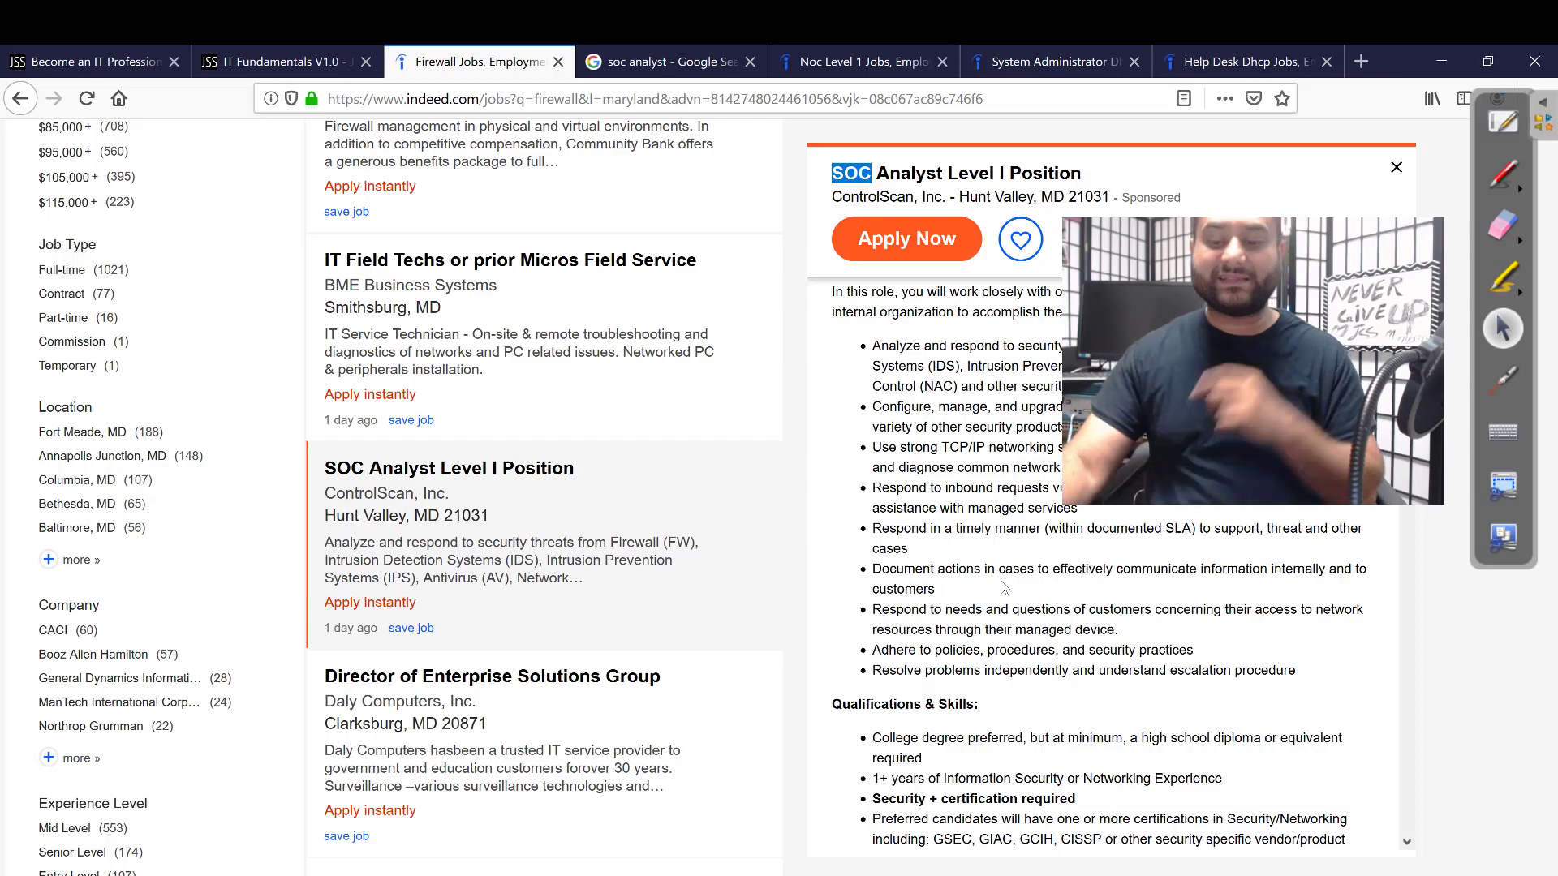
{"action": "scroll", "coordinate": [1004, 585], "scroll_direction": "down", "scroll_amount": 2}
{"action": "scroll", "coordinate": [1006, 572], "scroll_direction": "up", "scroll_amount": 3}
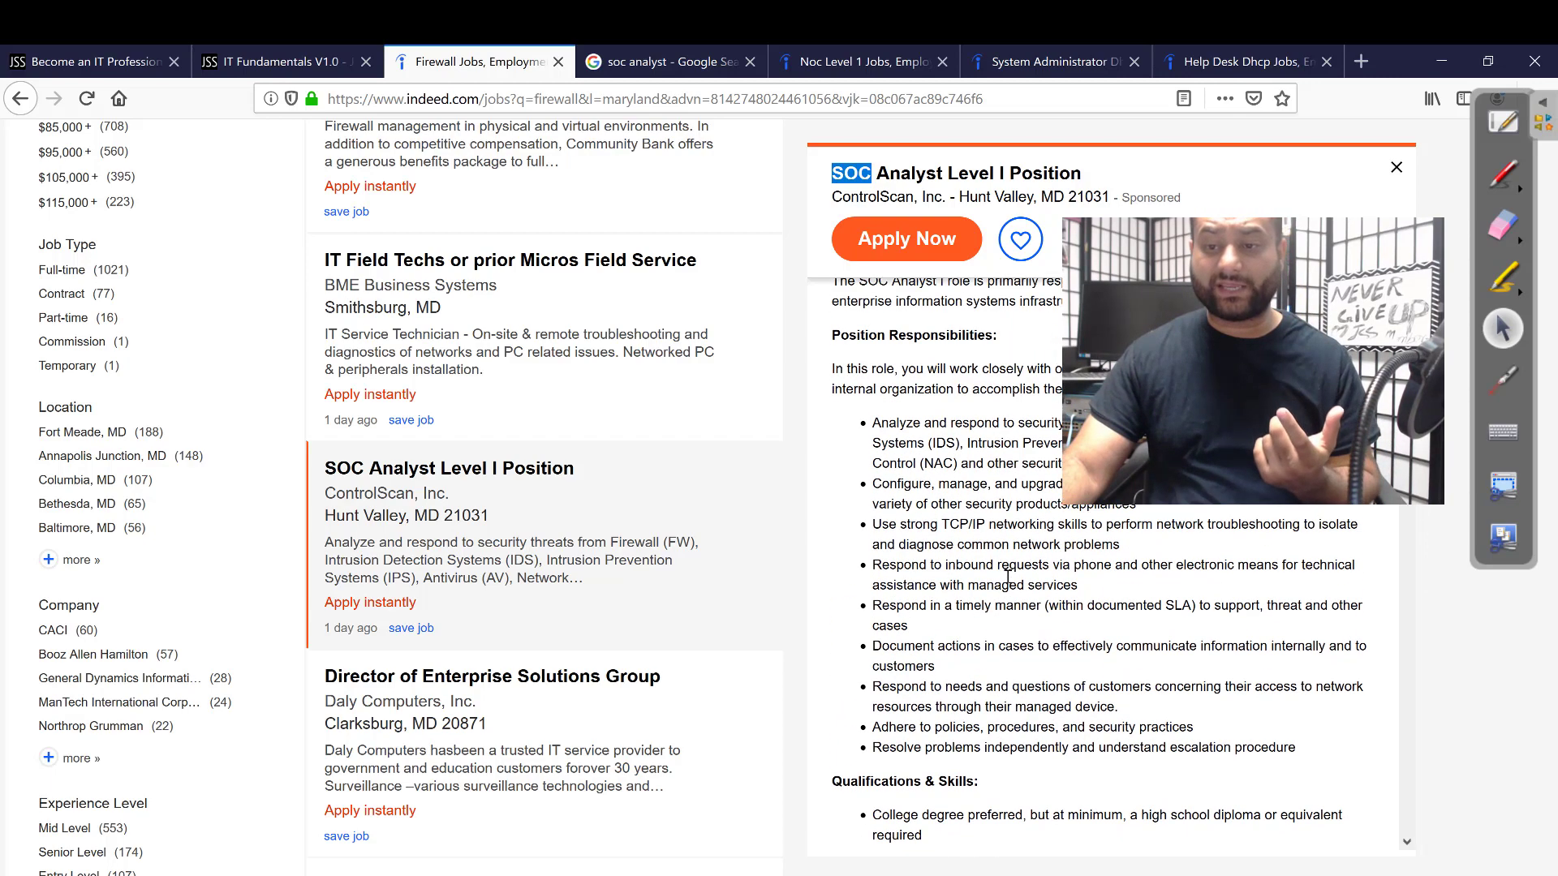
{"action": "scroll", "coordinate": [994, 536], "scroll_direction": "down", "scroll_amount": 6}
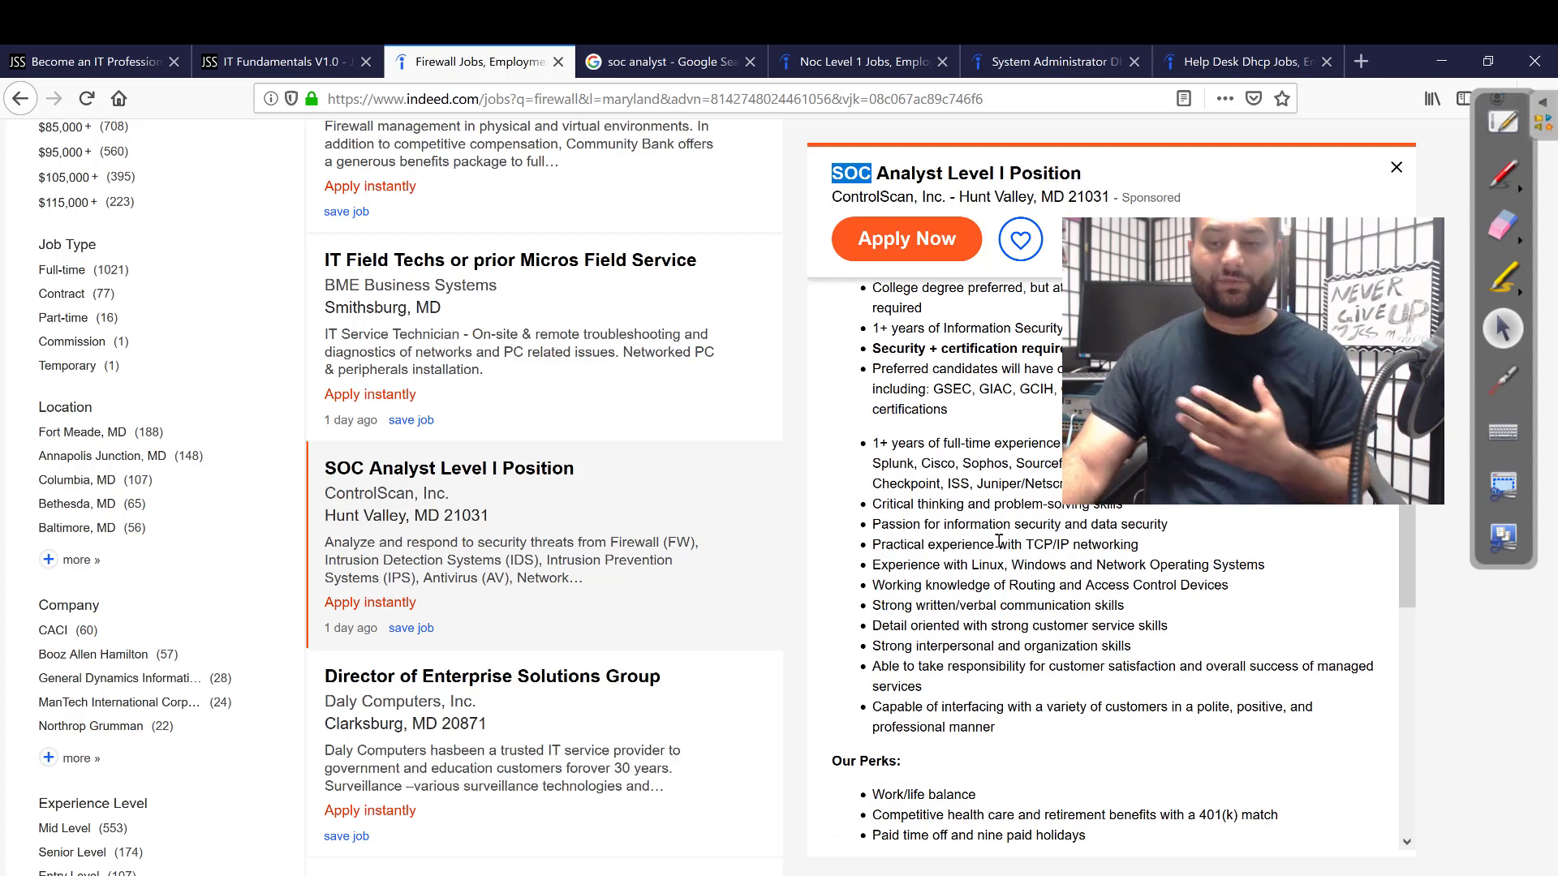
{"action": "left_click_drag", "start_coordinate": [964, 463], "coordinate": [1071, 485]}
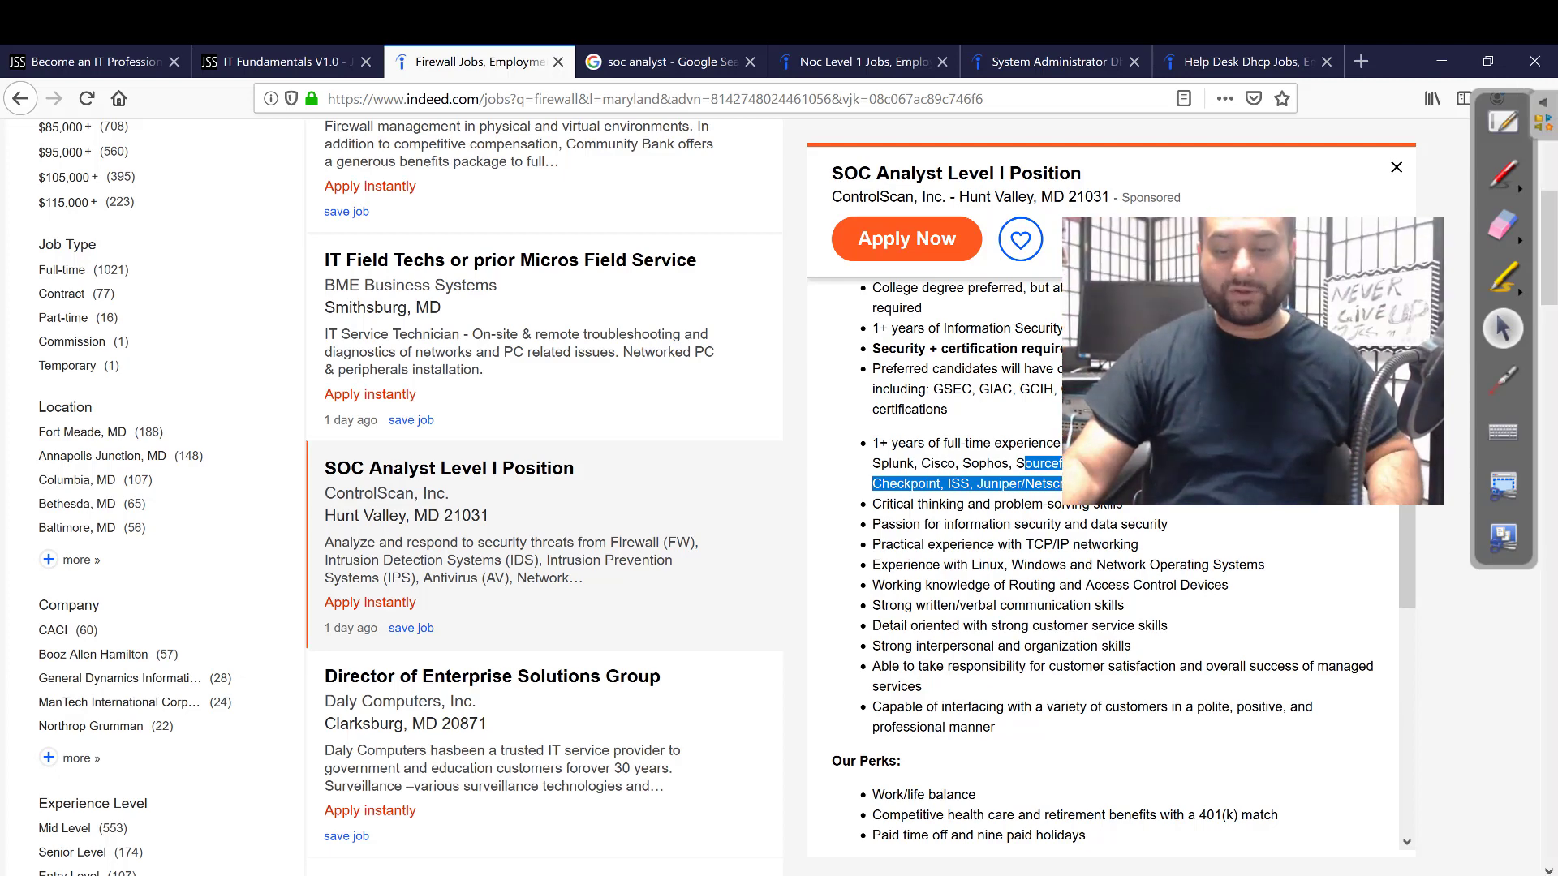
{"action": "key", "text": "alt+Tab"}
{"action": "left_click", "coordinate": [279, 392]}
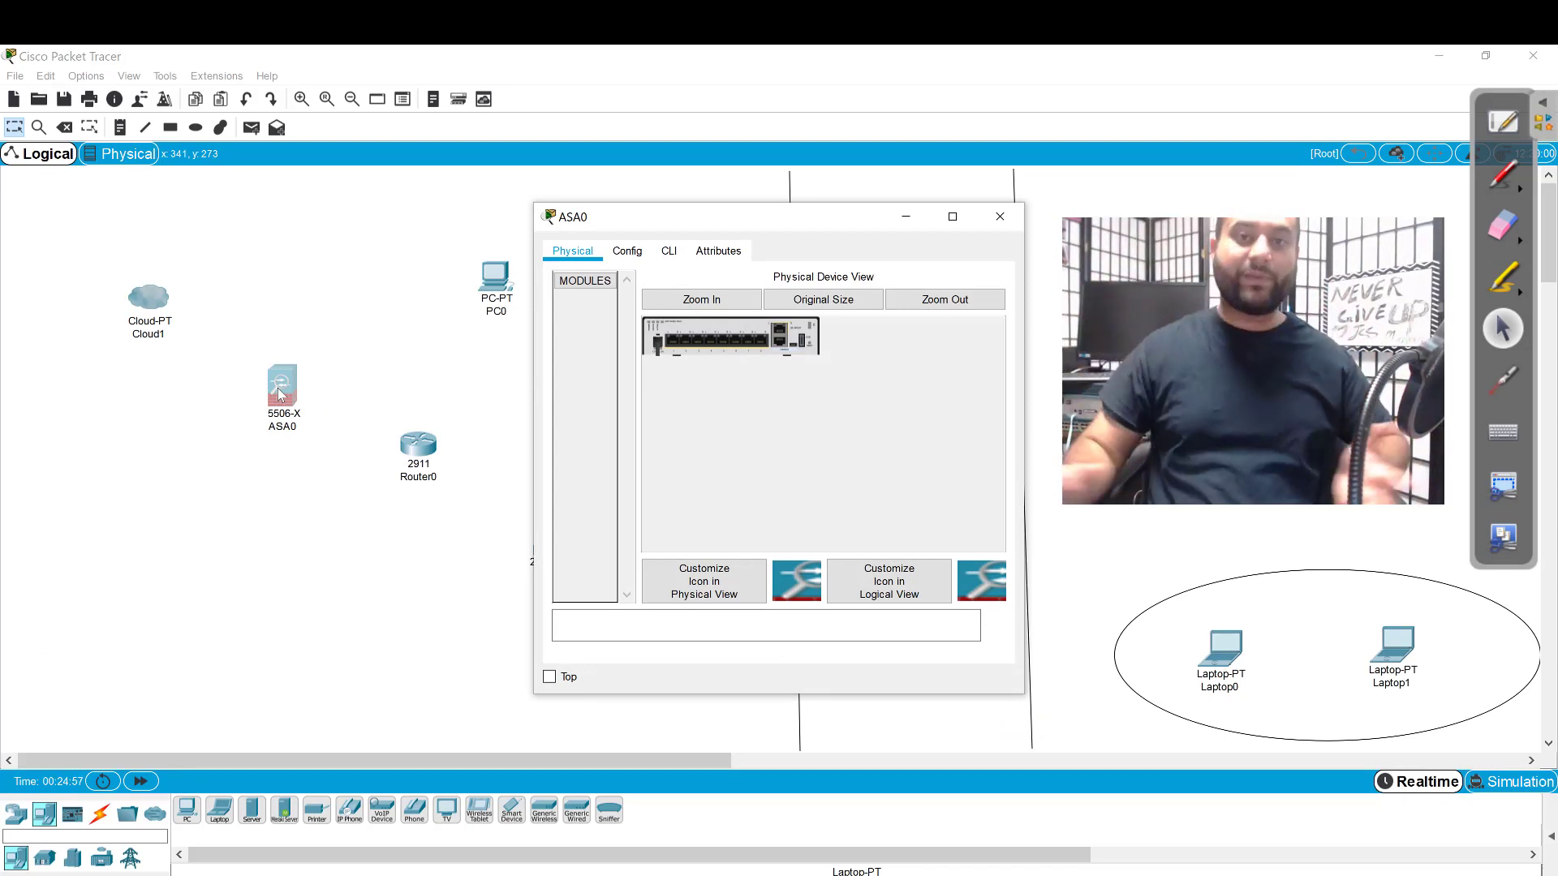
Close the ASA0 device window to return to the SOC Analyst Level I listing.
{"action": "left_click", "coordinate": [1000, 215]}
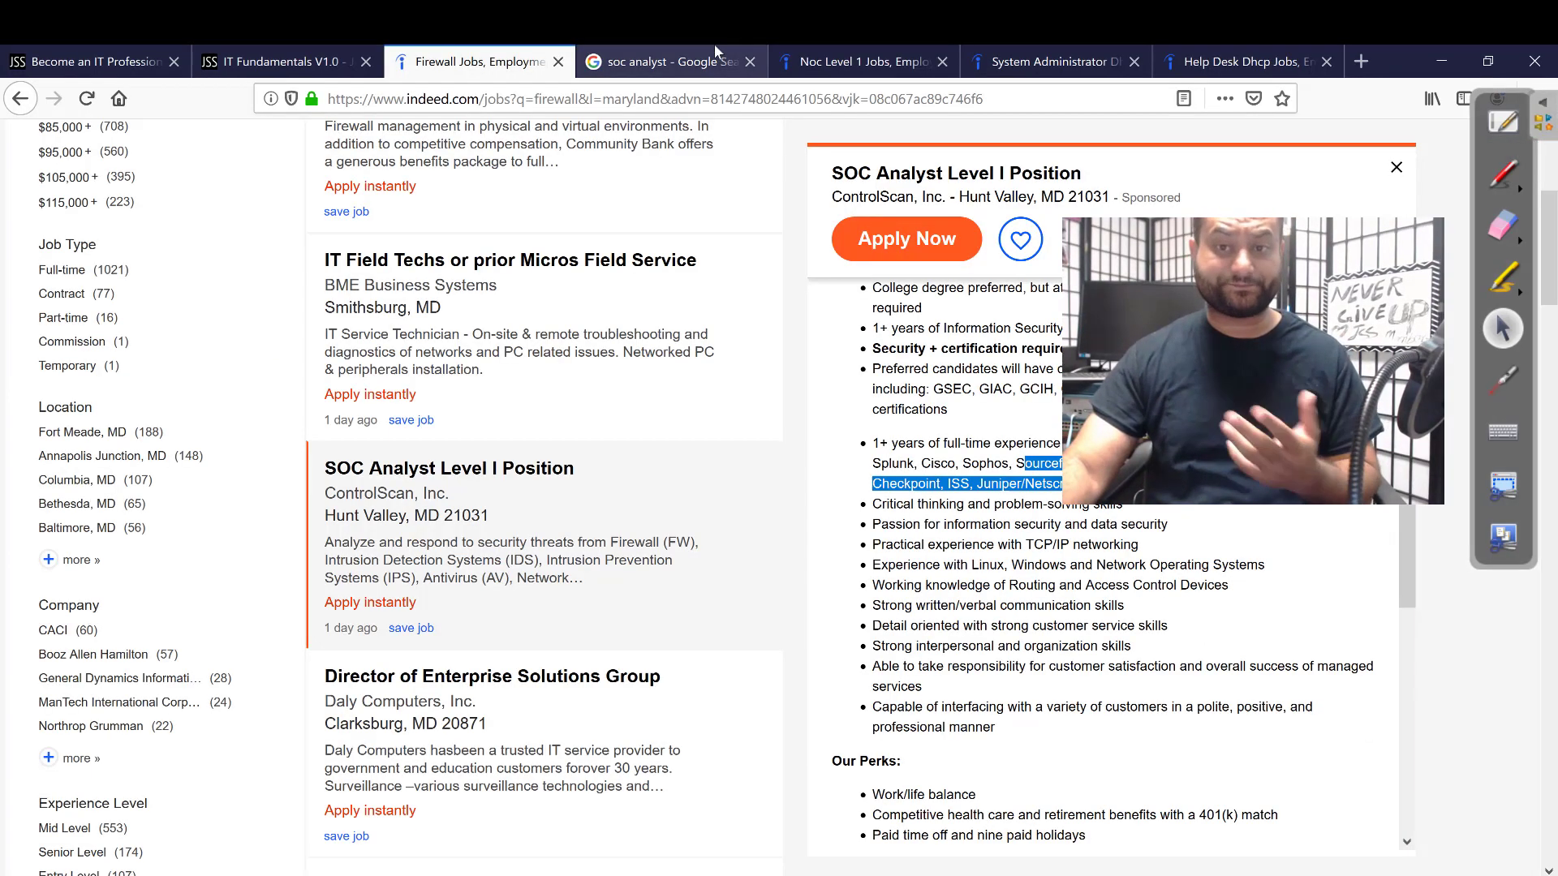
Show NOC Level 1 jobs and mark the Network Administrator's two 'Strong understanding' networking requirements.
{"action": "left_click", "coordinate": [856, 62]}
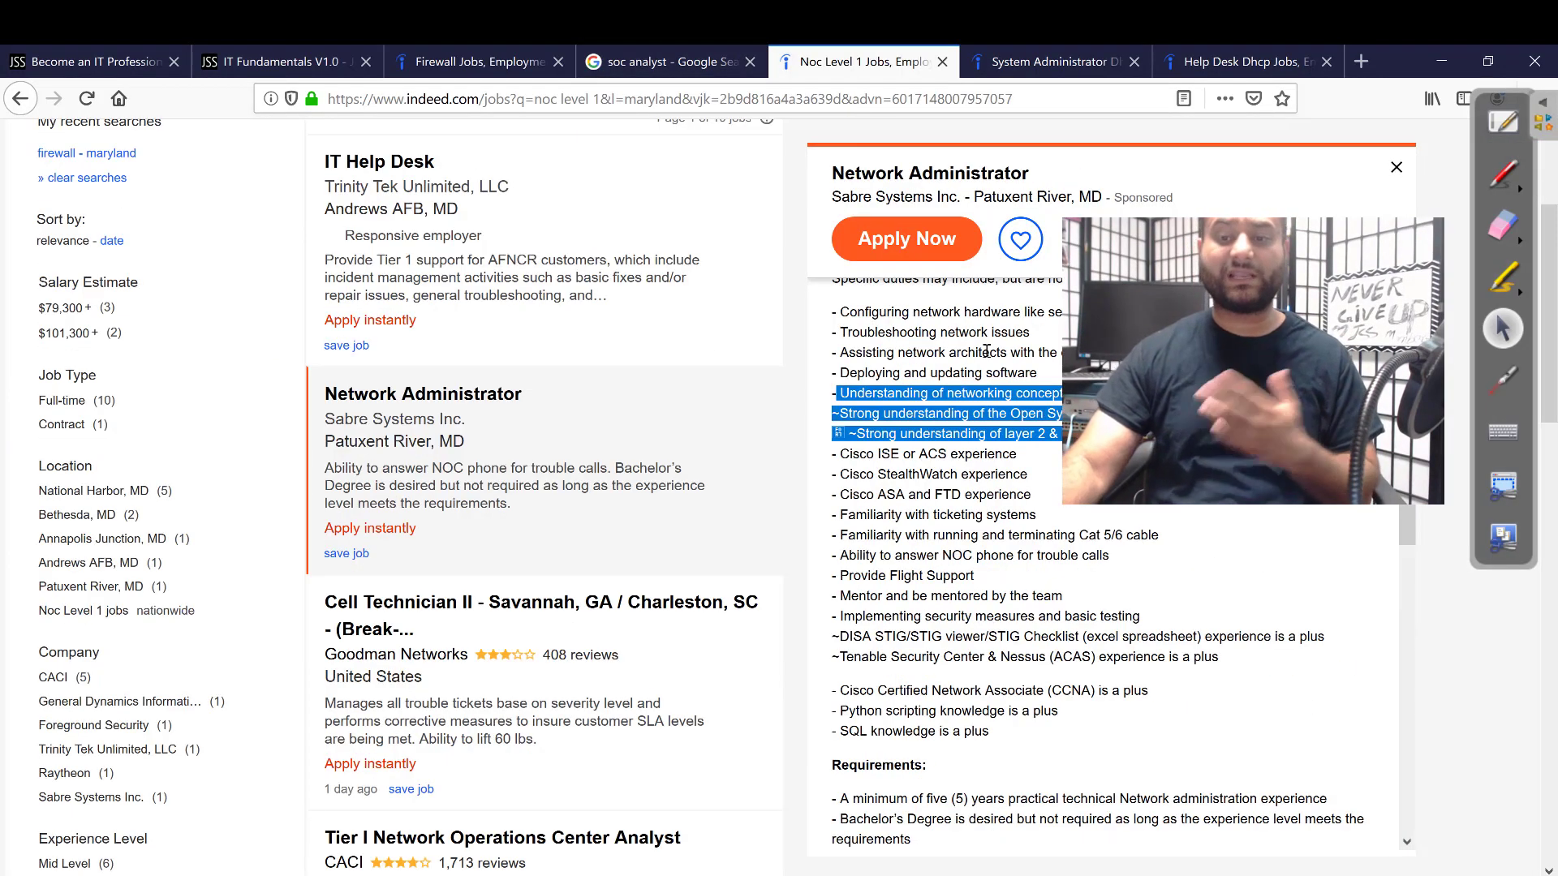
{"action": "left_click", "coordinate": [1057, 477]}
{"action": "left_click_drag", "start_coordinate": [833, 413], "coordinate": [1181, 398]}
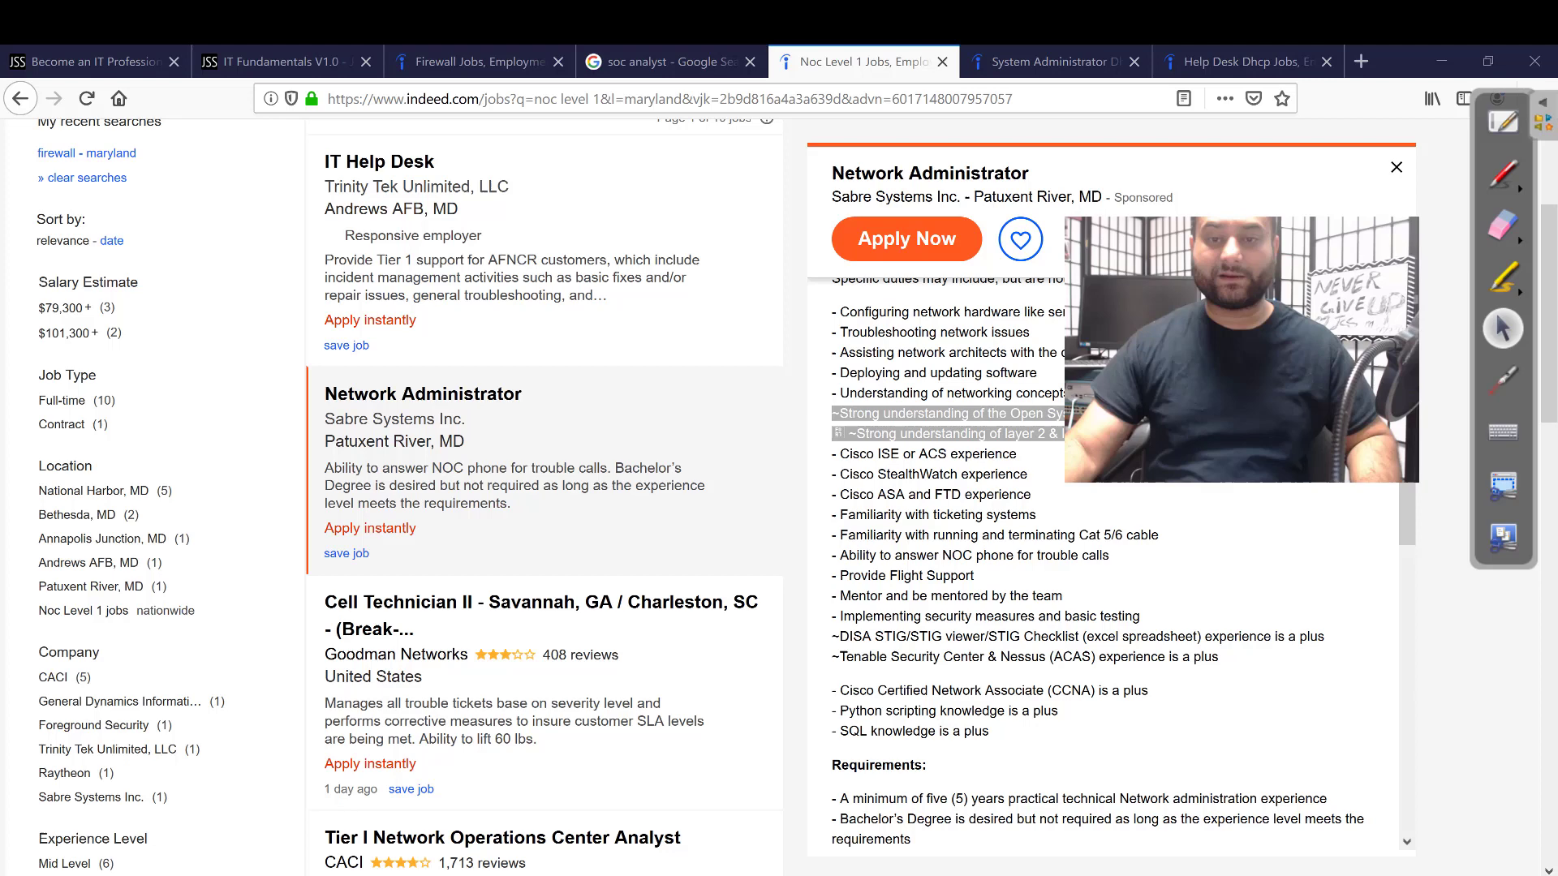
{"action": "key", "text": "alt+Tab"}
Mark Active Directory in the Systems Administrator duties, then bring back the Packet Tracer office diagram.
{"action": "left_click", "coordinate": [1047, 61]}
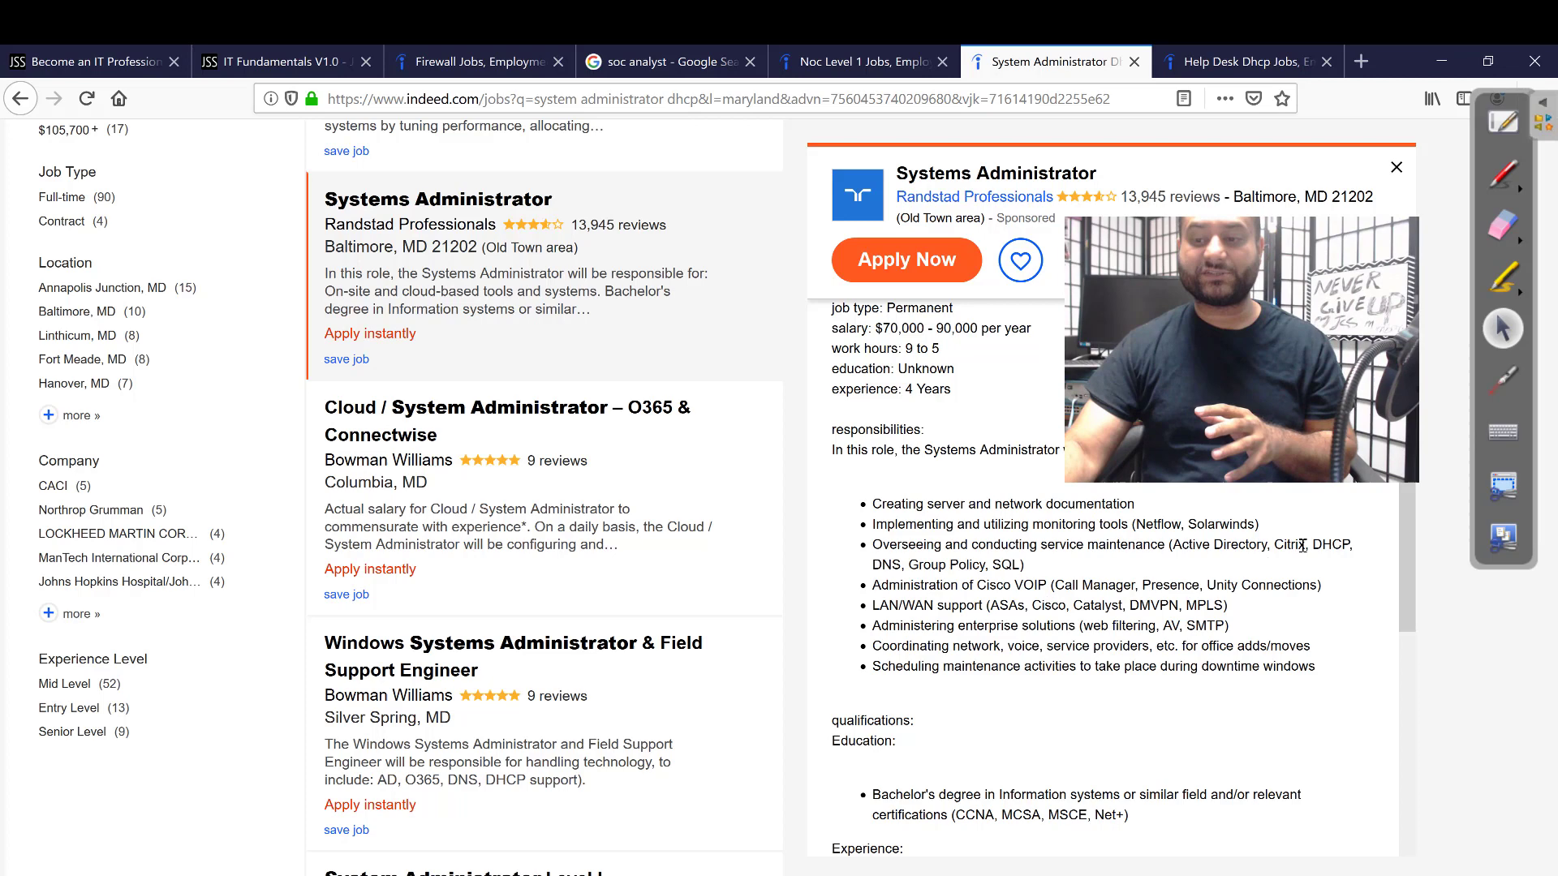
{"action": "left_click_drag", "start_coordinate": [1322, 546], "coordinate": [1172, 547]}
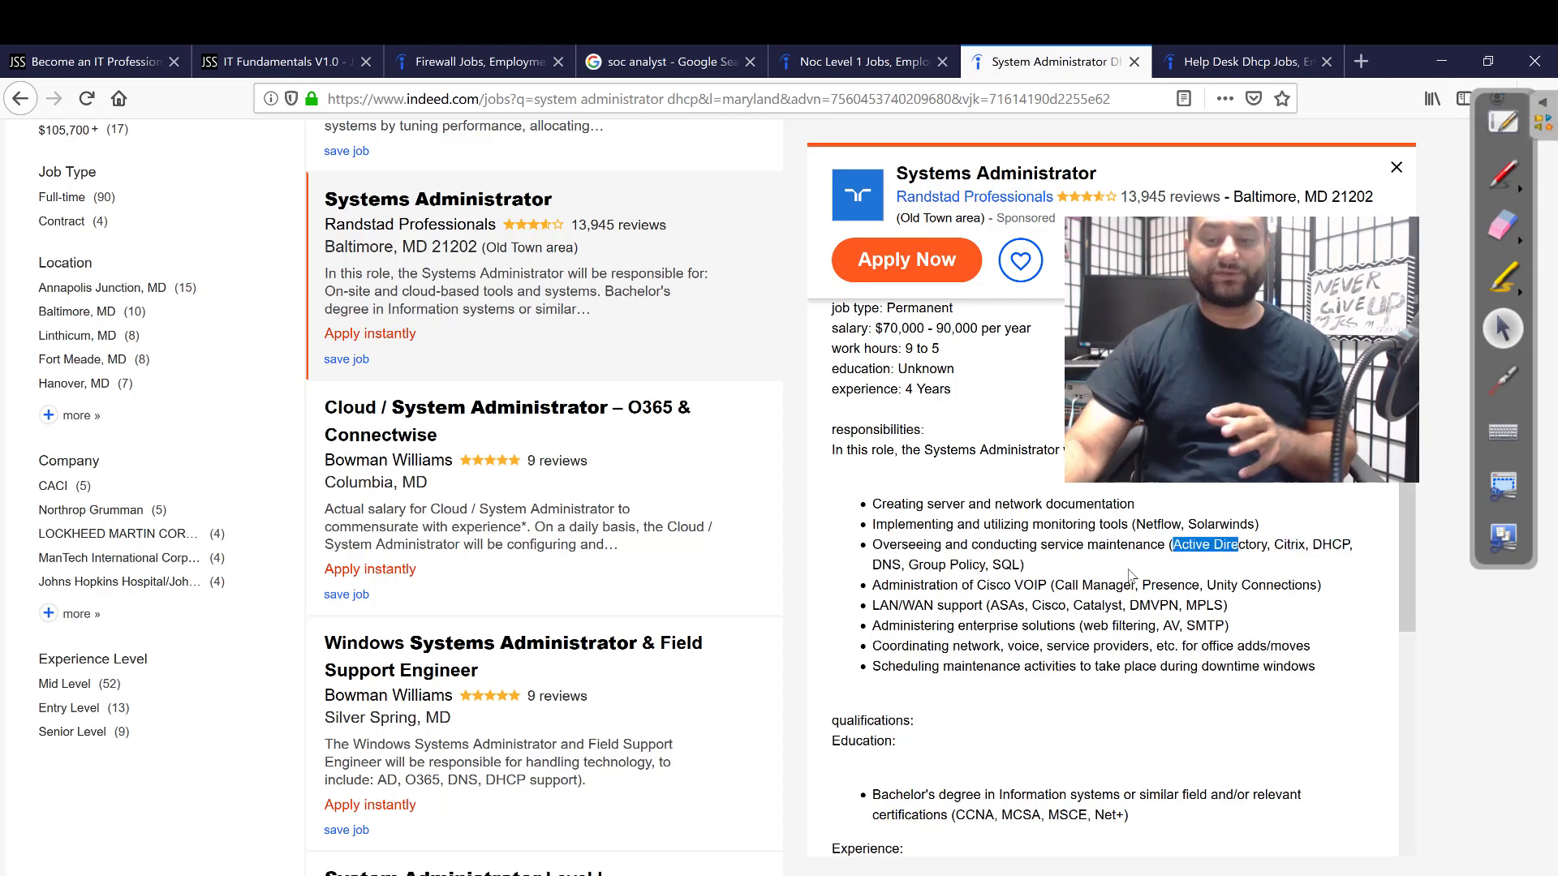
{"action": "scroll", "coordinate": [995, 647], "scroll_direction": "up", "scroll_amount": 2}
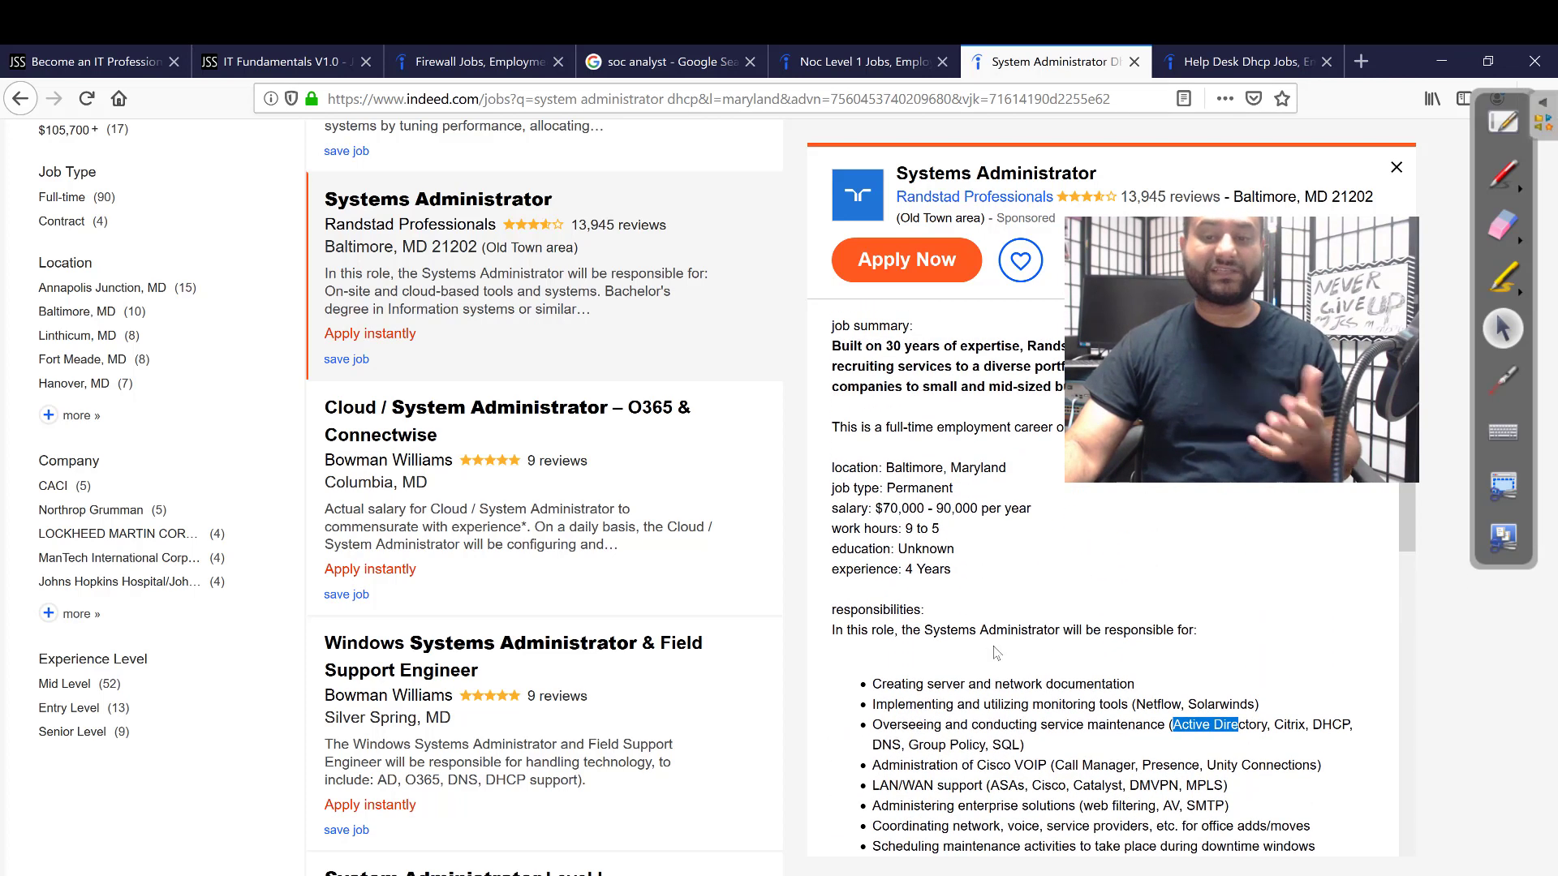
{"action": "scroll", "coordinate": [996, 653], "scroll_direction": "down", "scroll_amount": 6}
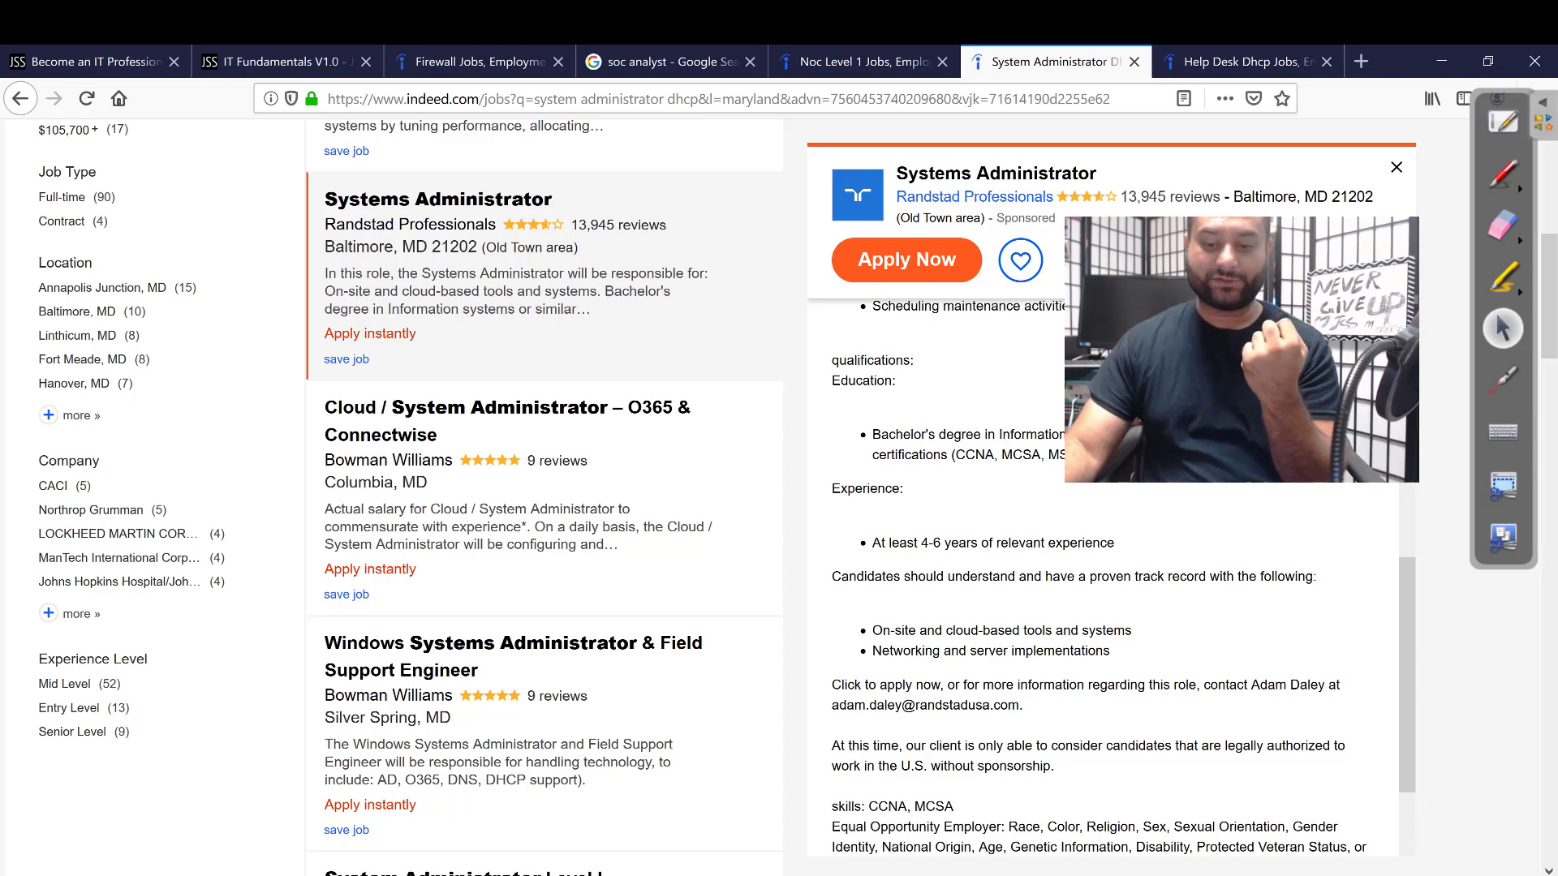
{"action": "key", "text": "alt+Tab"}
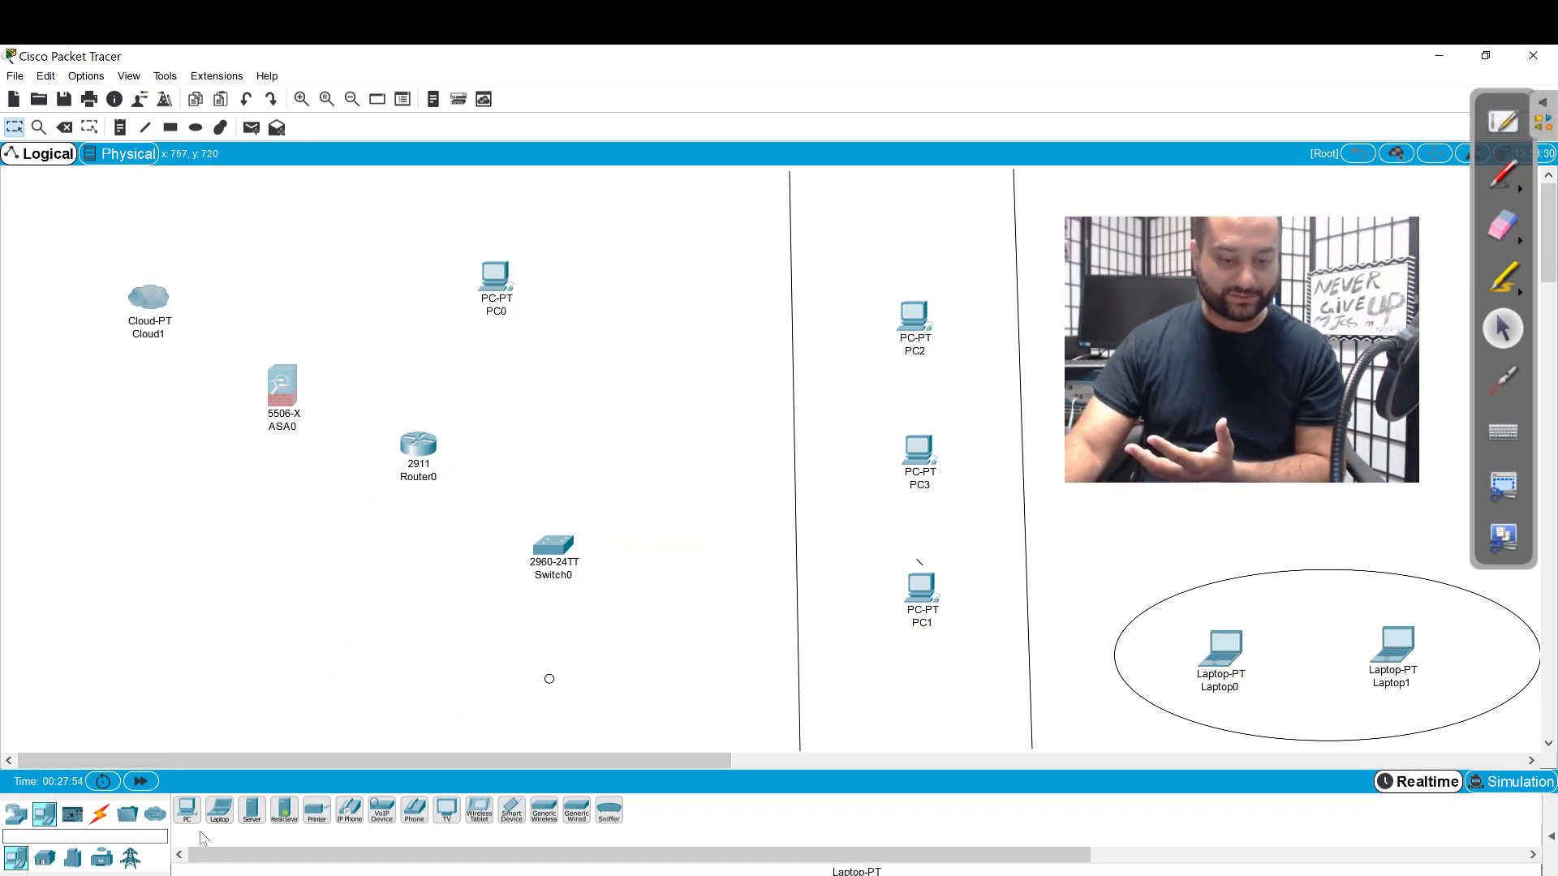
Place two Server-PT devices side by side below Switch0 and shift PC0 down and right.
{"action": "left_click_drag", "start_coordinate": [627, 570], "coordinate": [560, 704]}
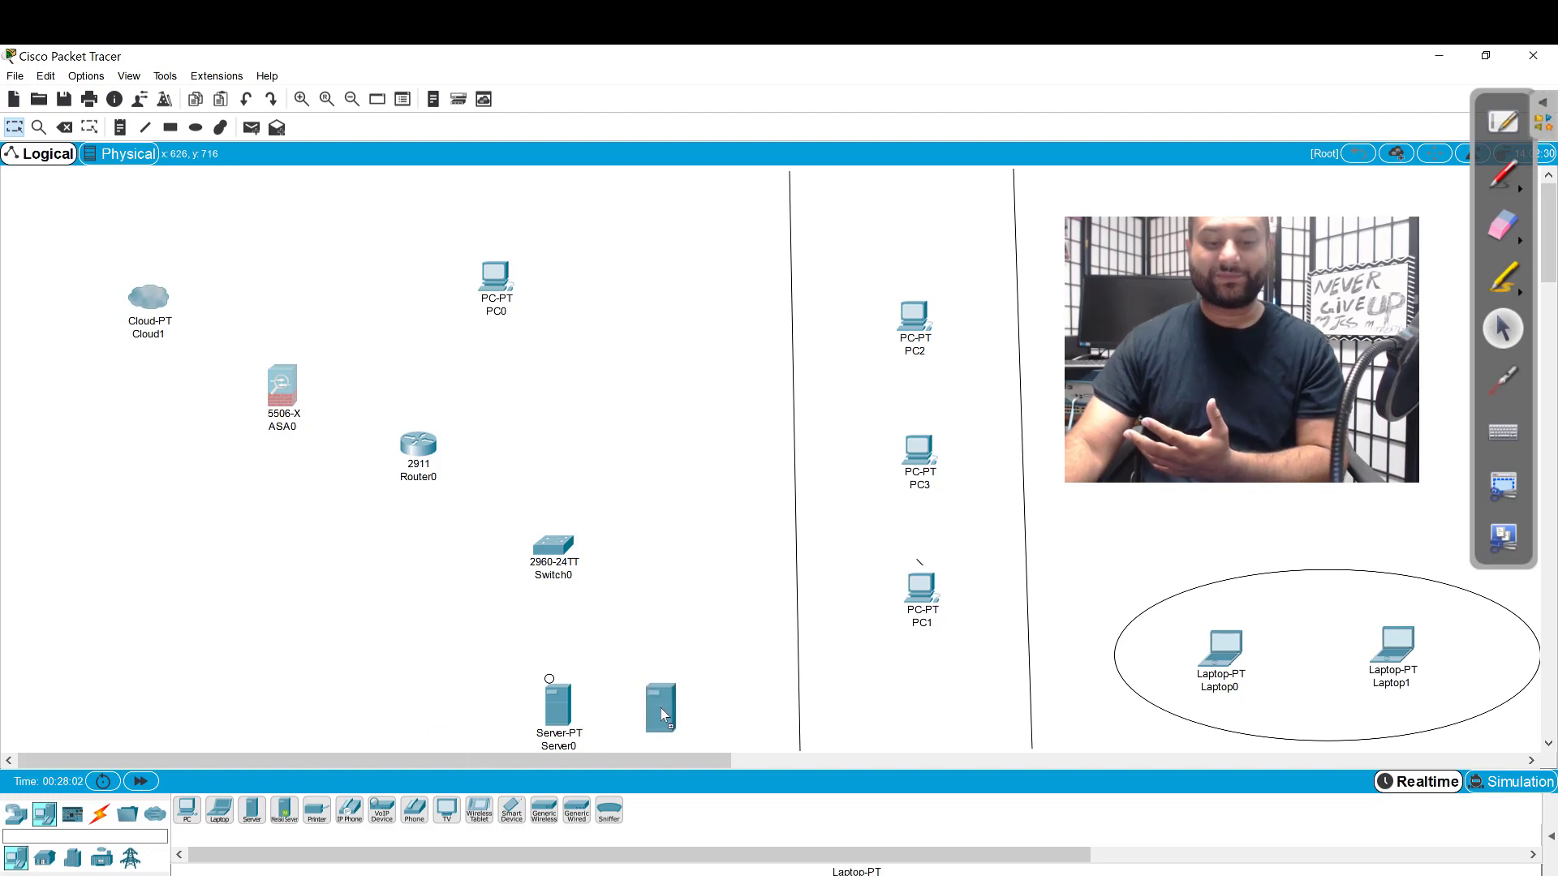
{"action": "left_click", "coordinate": [660, 708]}
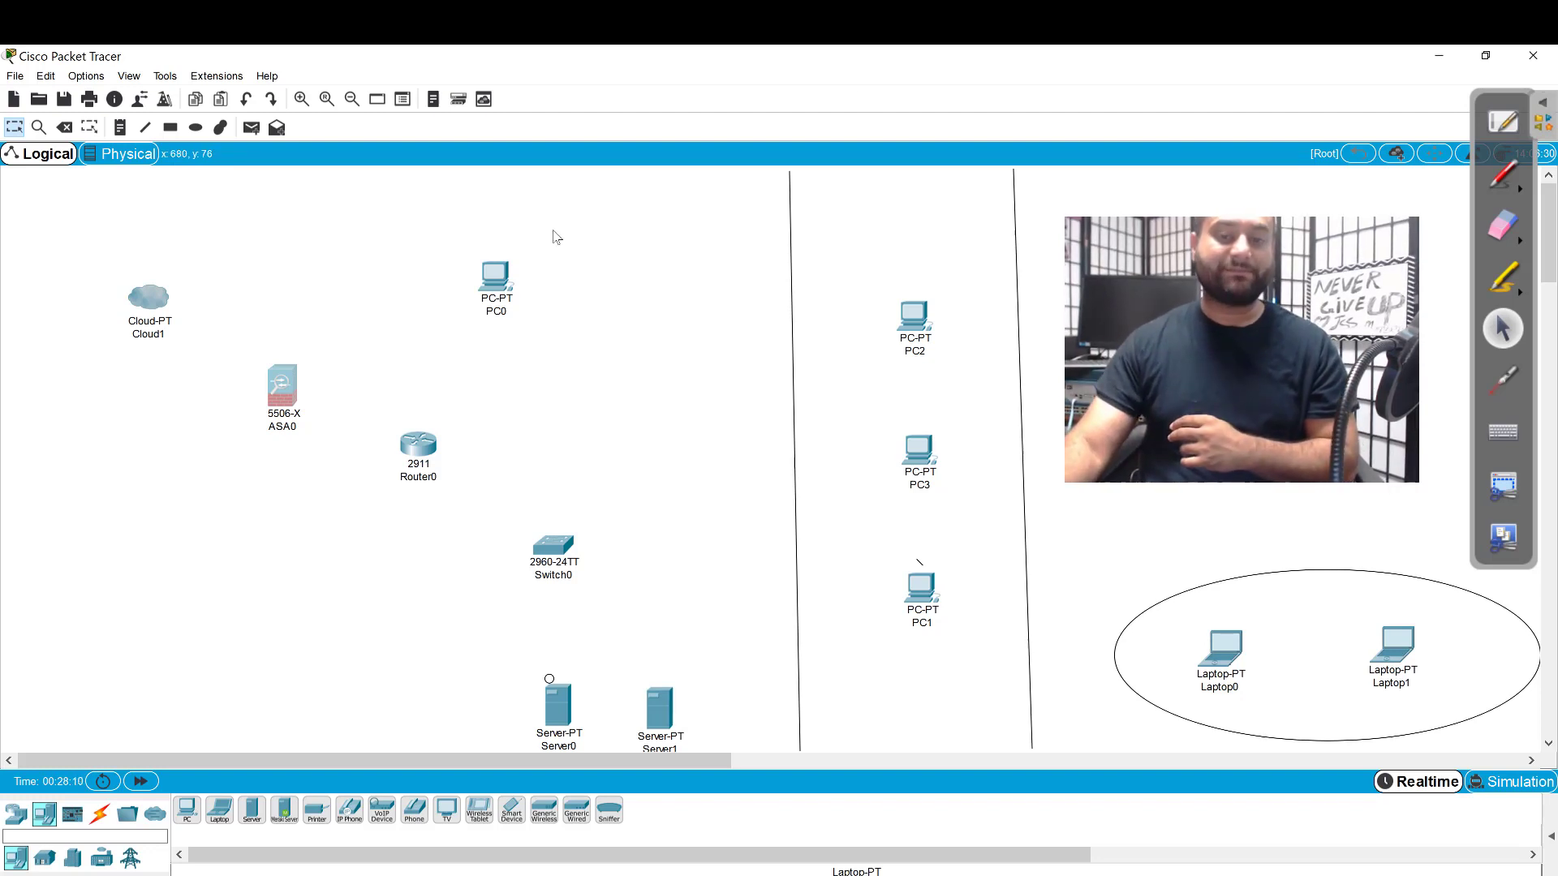
{"action": "left_click_drag", "start_coordinate": [511, 282], "coordinate": [690, 405]}
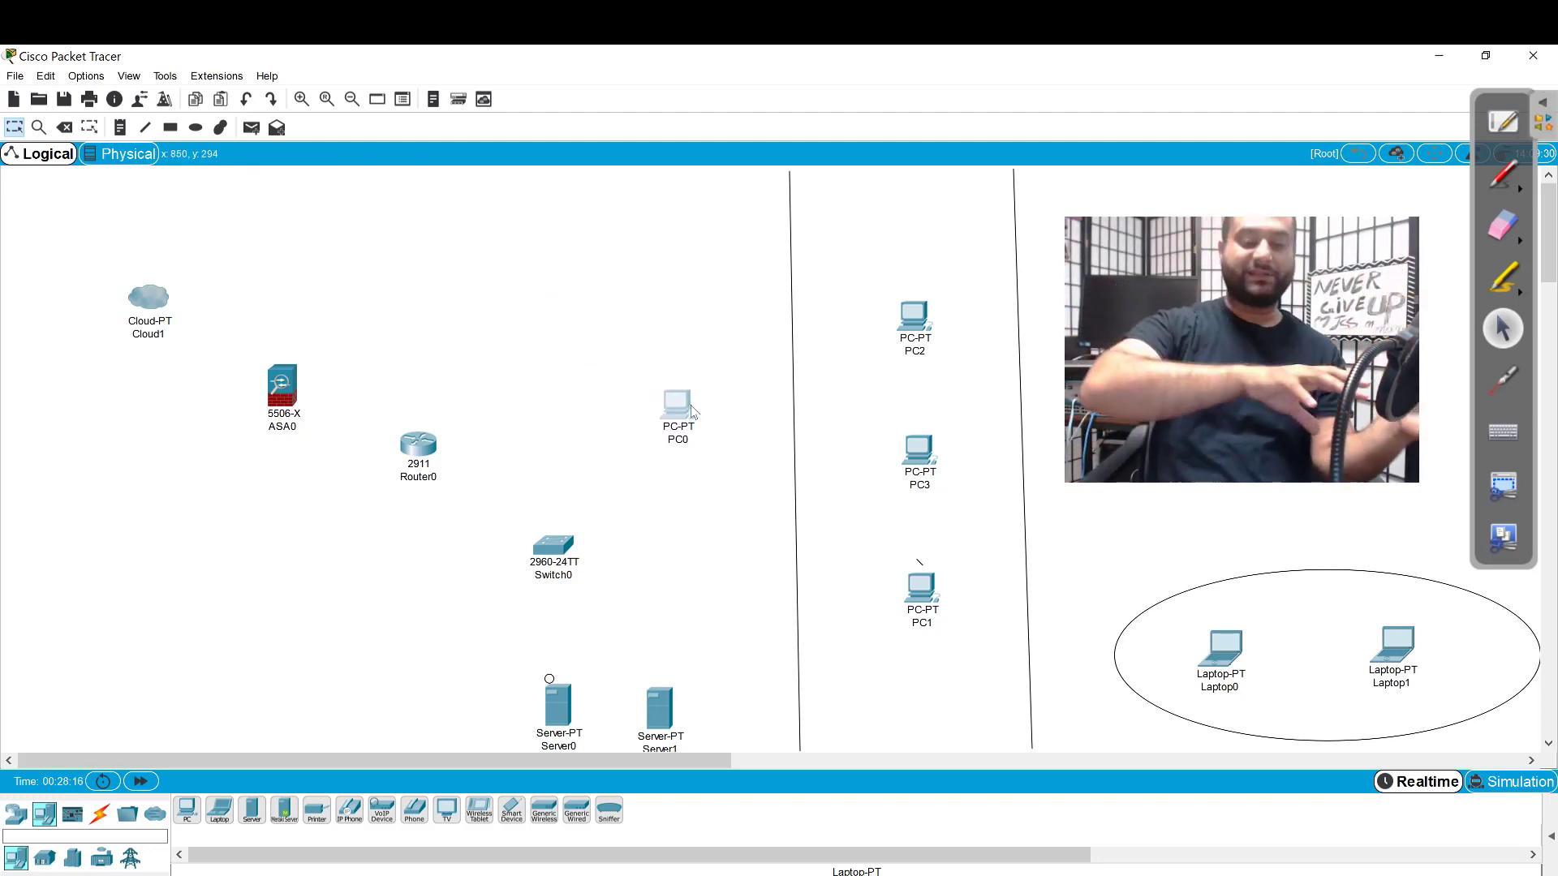
{"action": "mouse_move", "coordinate": [690, 406]}
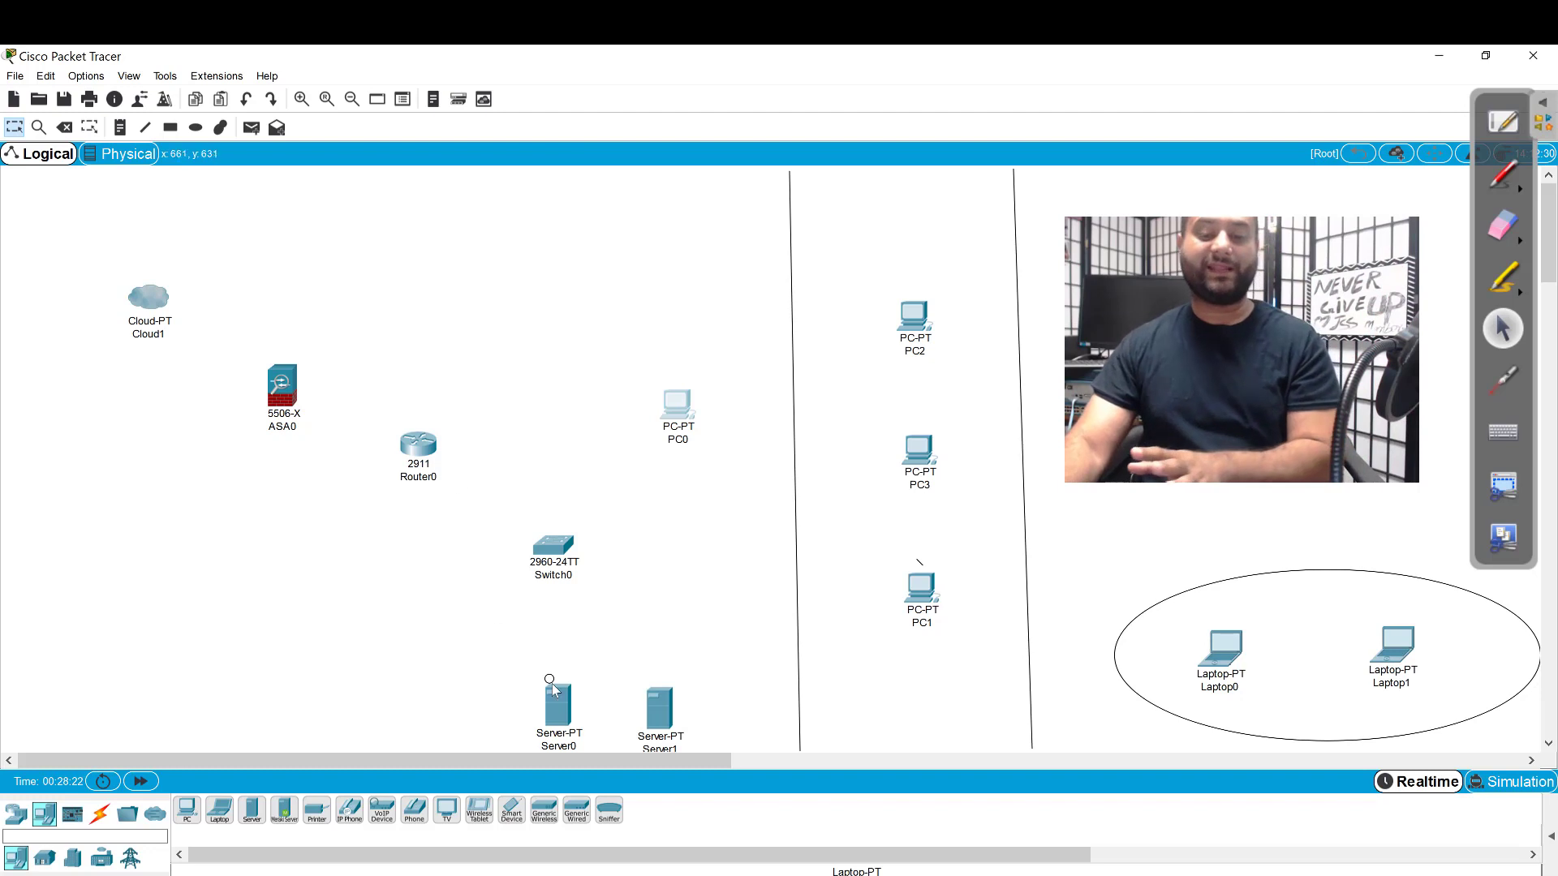
{"action": "mouse_move", "coordinate": [642, 704]}
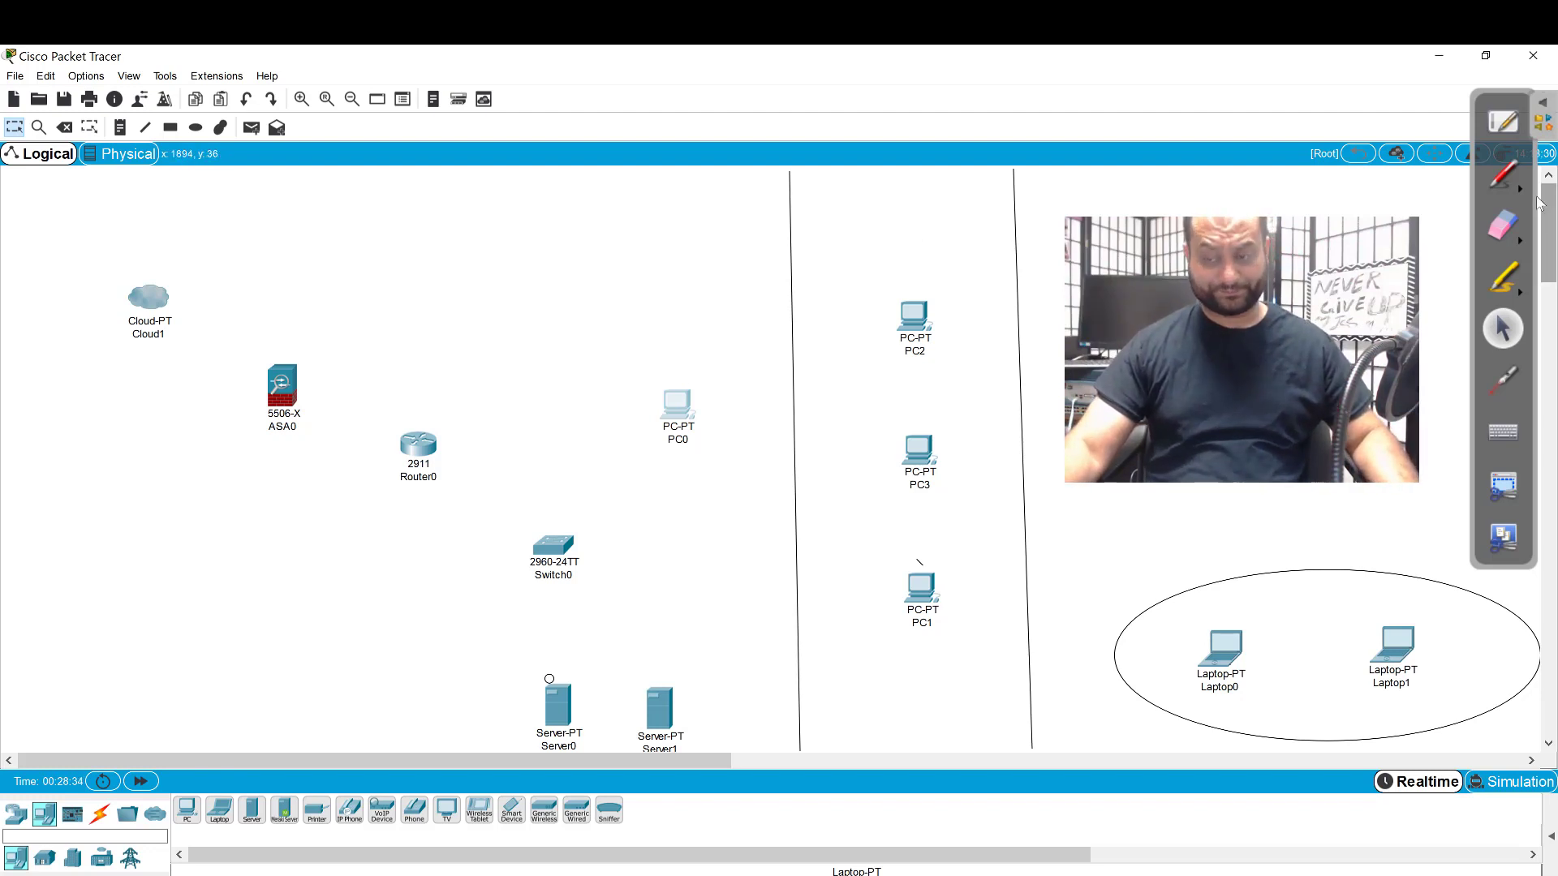
Outline the core equipment and servers area with the yellow highlighter.
{"action": "left_click", "coordinate": [1516, 277]}
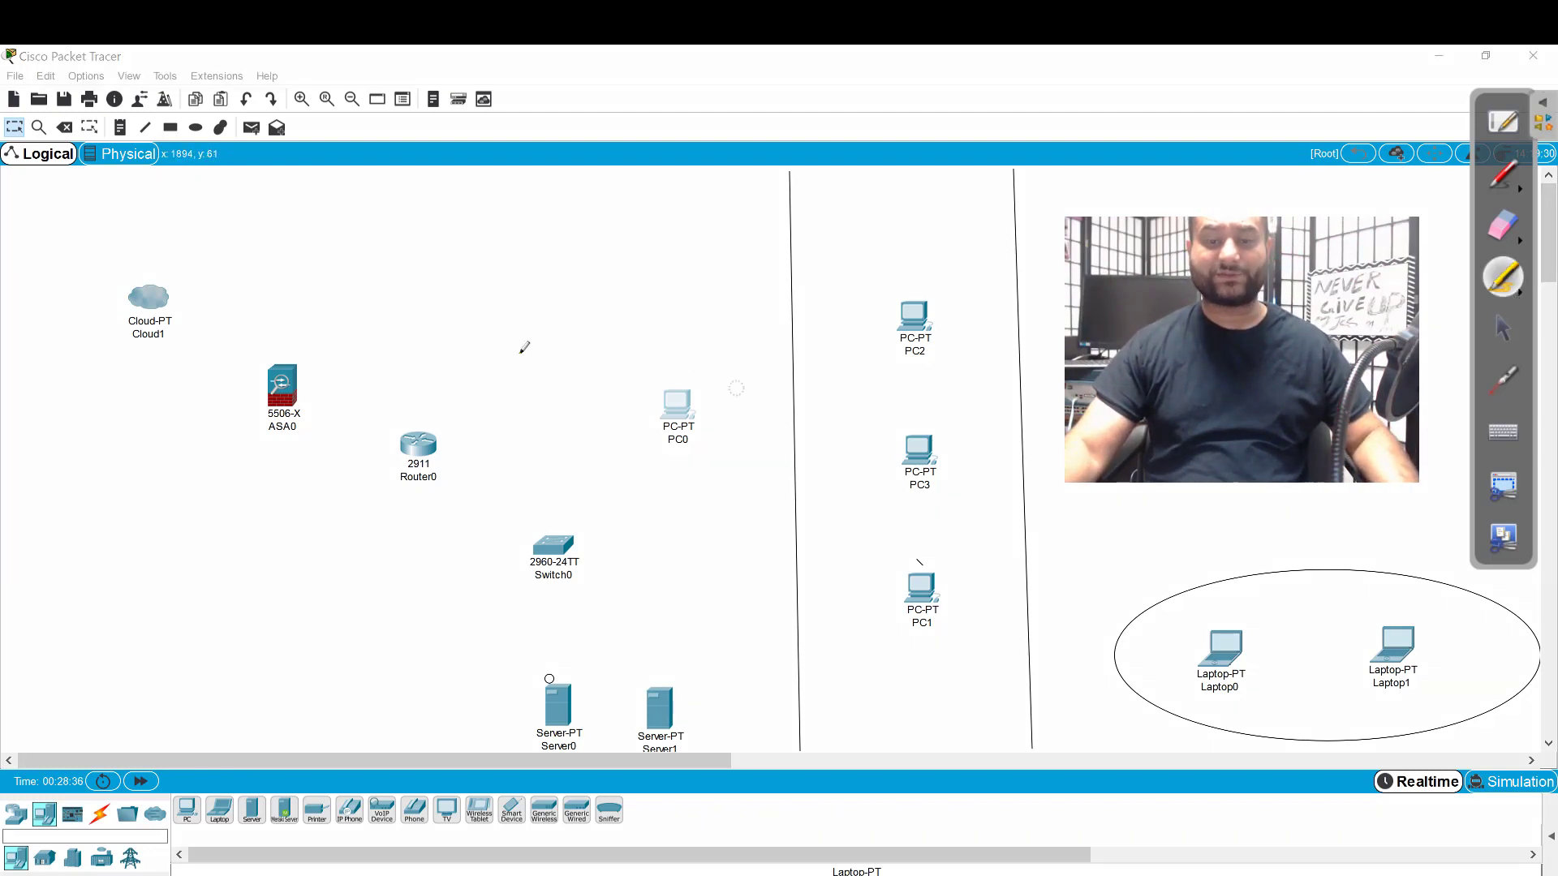
{"action": "mouse_move", "coordinate": [72, 204]}
{"action": "left_mouse_down"}
{"action": "mouse_move", "coordinate": [649, 225]}
{"action": "mouse_move", "coordinate": [763, 532]}
{"action": "mouse_move", "coordinate": [775, 753]}
{"action": "left_mouse_up"}
{"action": "left_click_drag", "start_coordinate": [69, 215], "coordinate": [201, 757]}
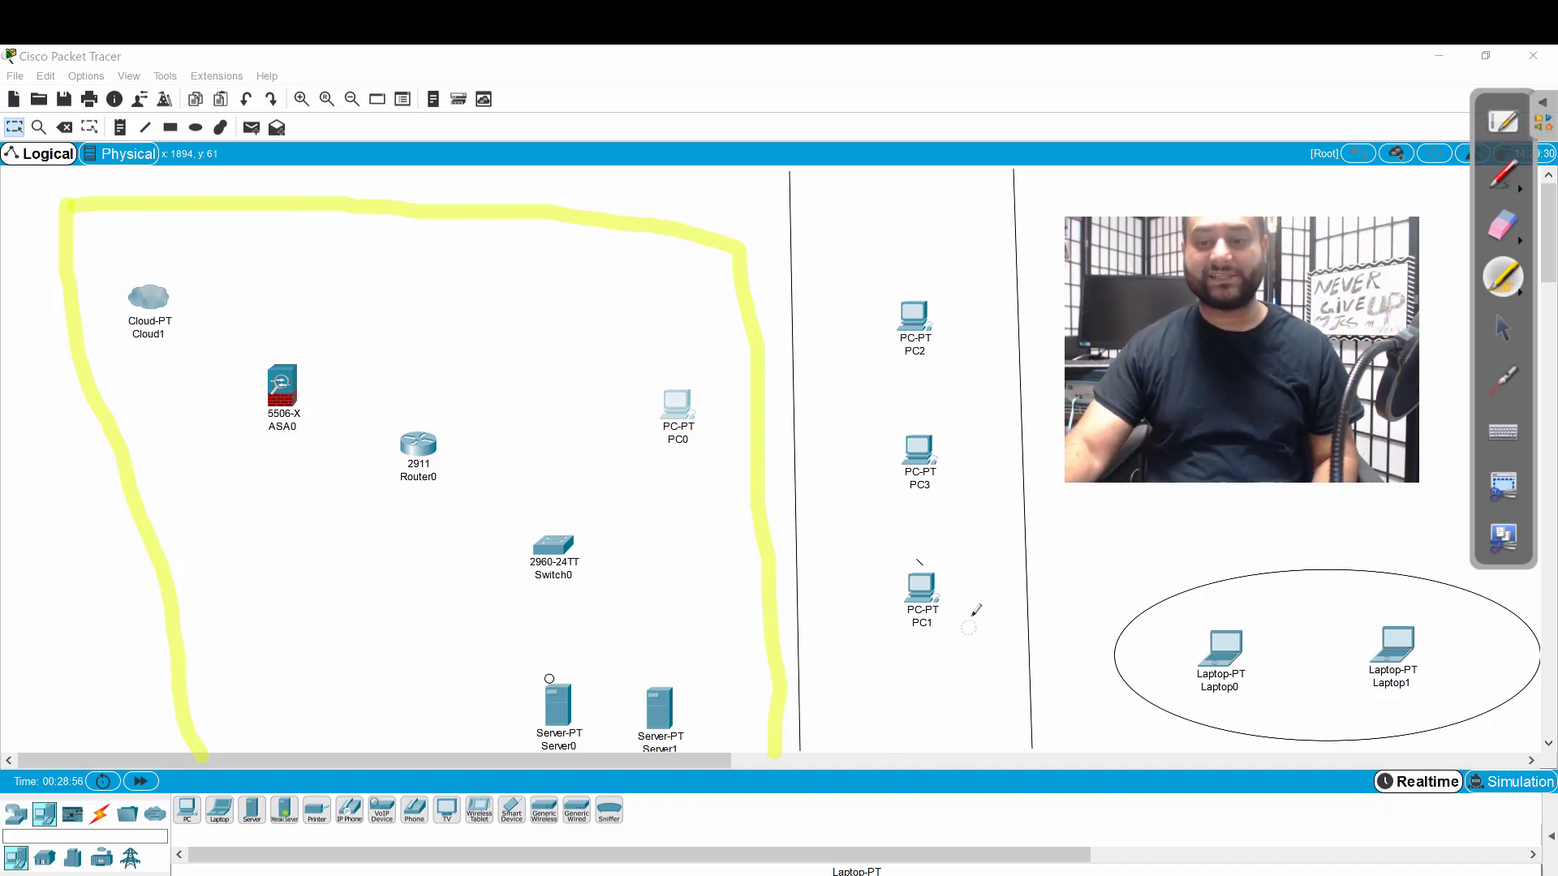
Draw yellow dividers between PC2, PC3 and PC1, plus an arrow from the laptops toward the core box.
{"action": "left_click_drag", "start_coordinate": [815, 397], "coordinate": [994, 397]}
{"action": "left_click_drag", "start_coordinate": [840, 522], "coordinate": [993, 522]}
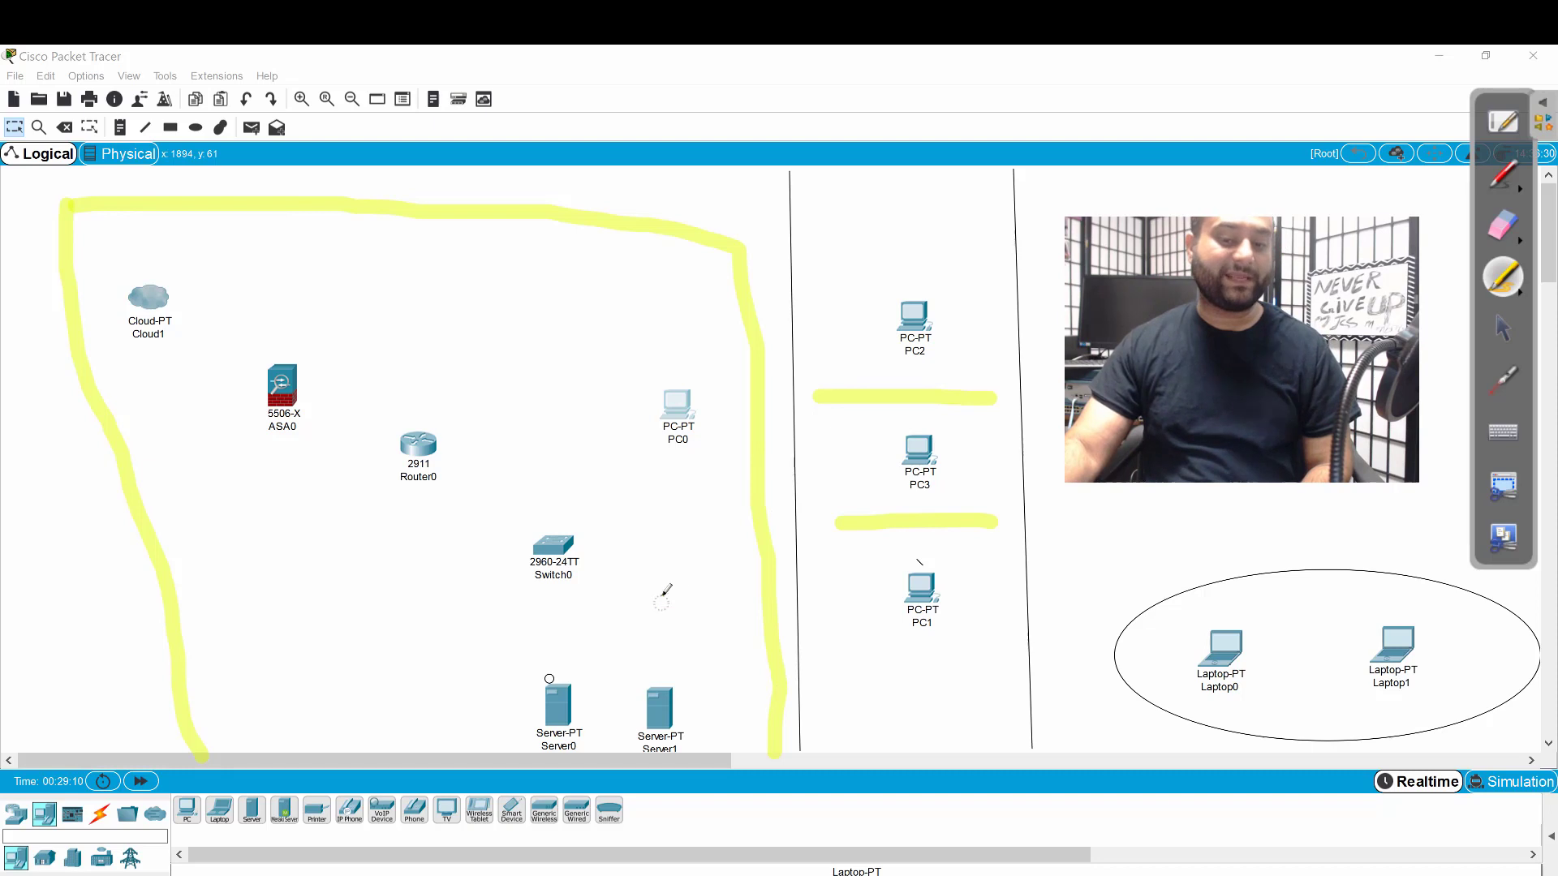
{"action": "left_click_drag", "start_coordinate": [1338, 491], "coordinate": [1339, 568]}
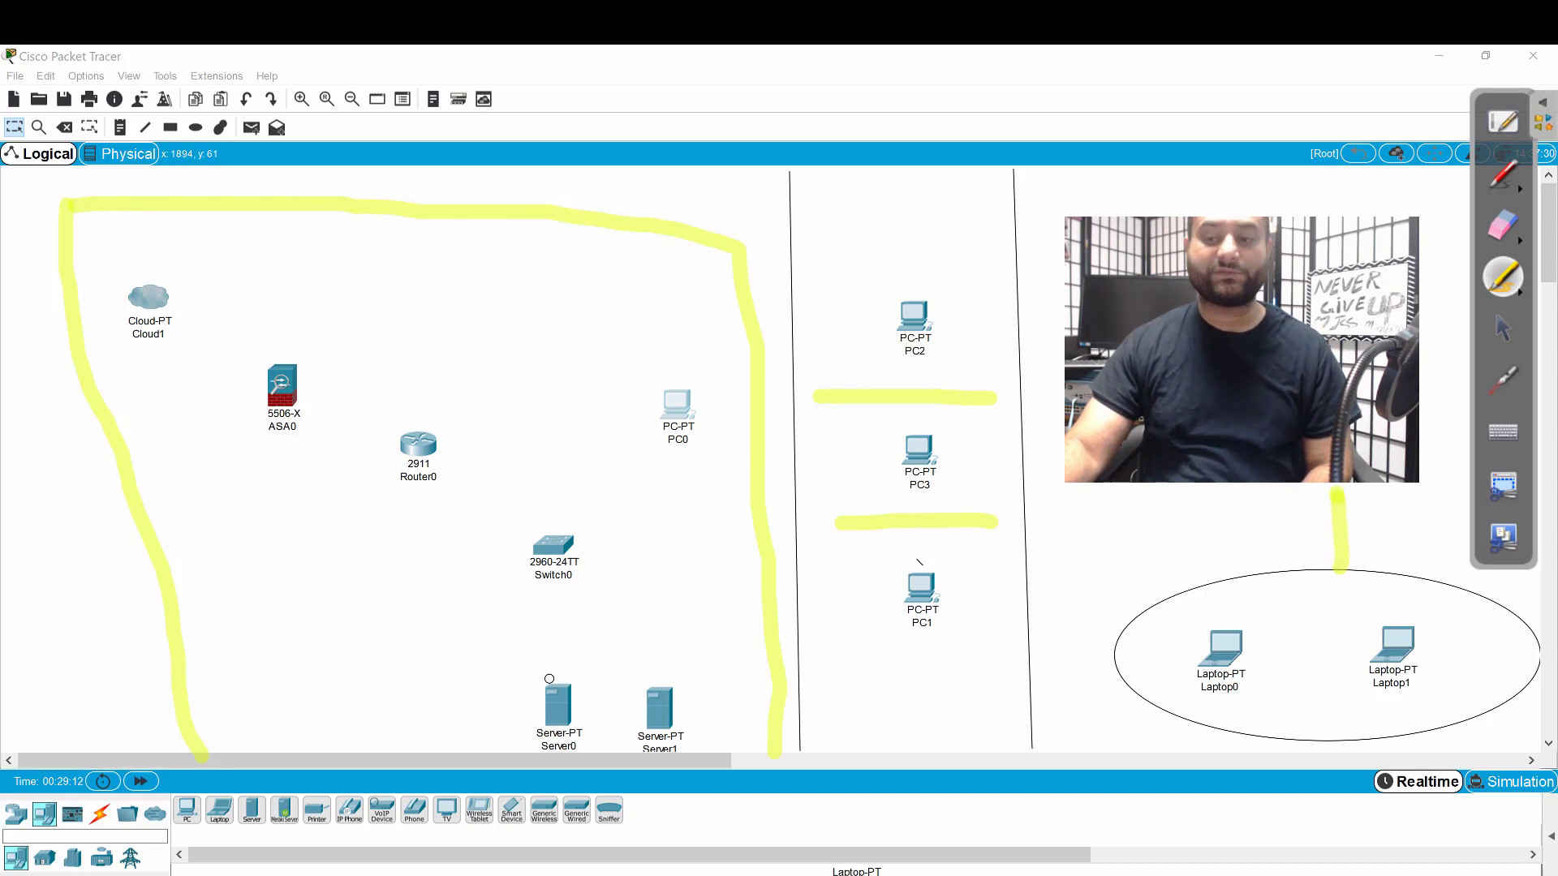
{"action": "mouse_move", "coordinate": [1063, 231]}
{"action": "left_mouse_down"}
{"action": "mouse_move", "coordinate": [909, 216]}
{"action": "mouse_move", "coordinate": [689, 294]}
{"action": "left_mouse_up"}
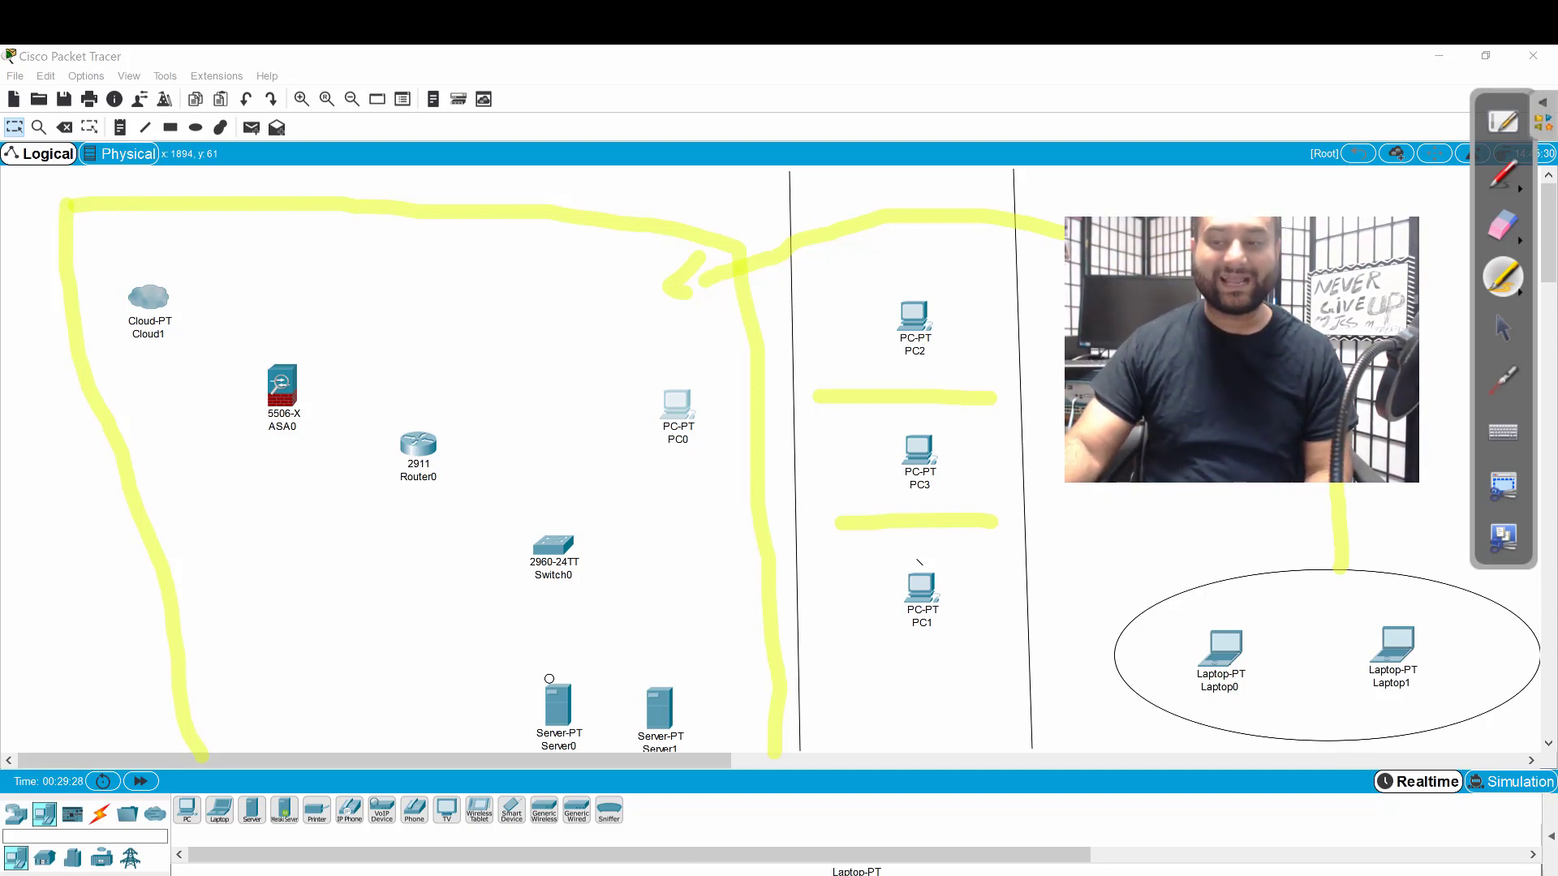
{"action": "left_click", "coordinate": [1500, 326]}
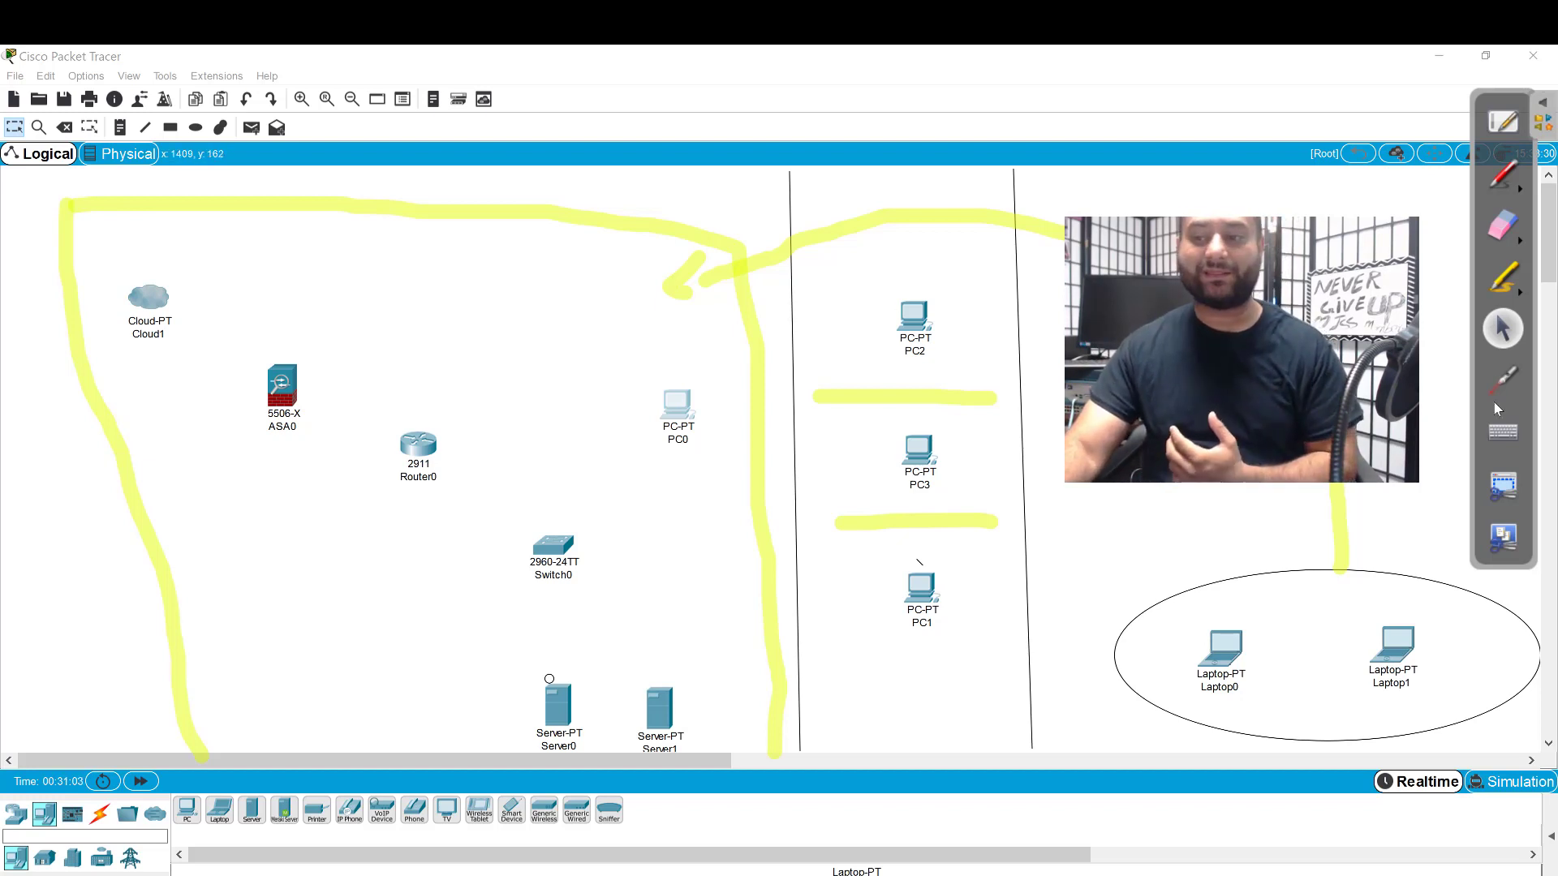
{"action": "left_click", "coordinate": [1502, 173]}
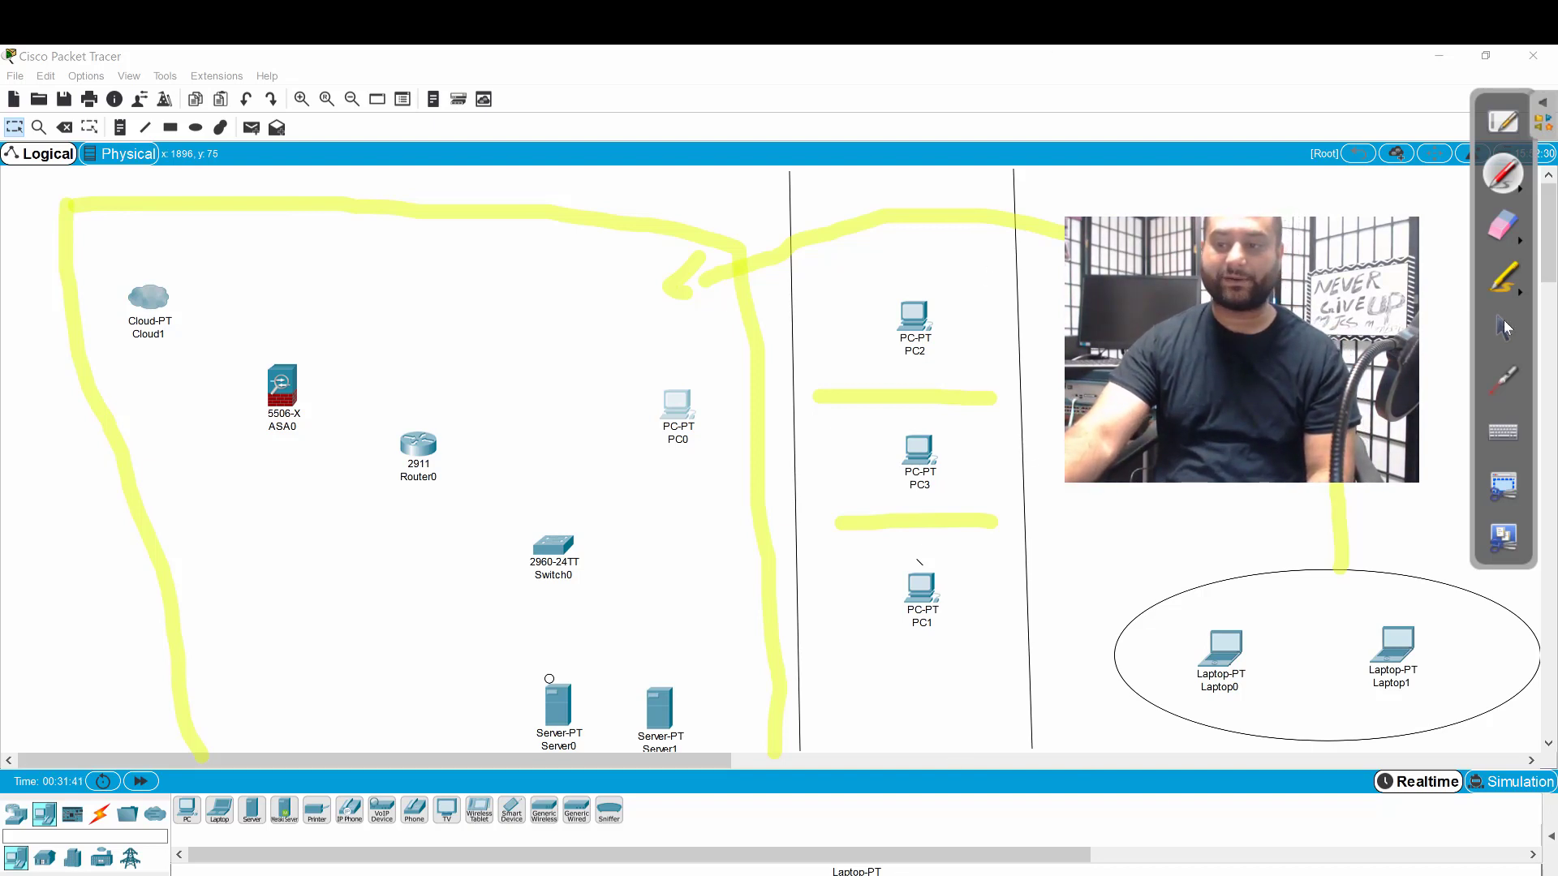
{"action": "left_click", "coordinate": [1505, 327]}
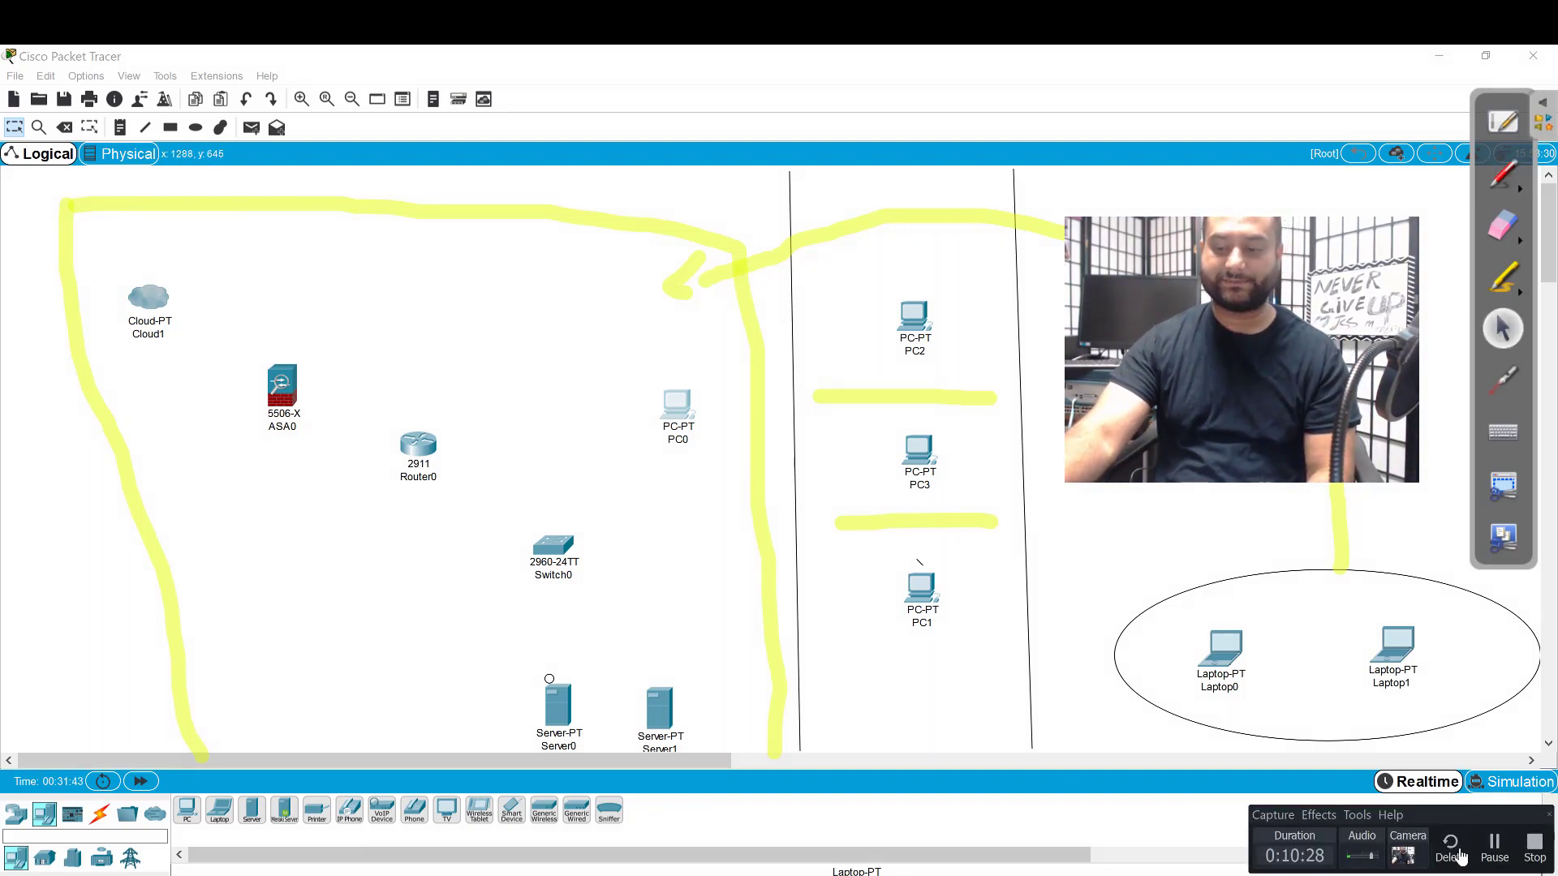
Pause the recording, enlarge the webcam view, then circle ASA0, Router0 and Switch0 in red.
{"action": "left_click", "coordinate": [1489, 858]}
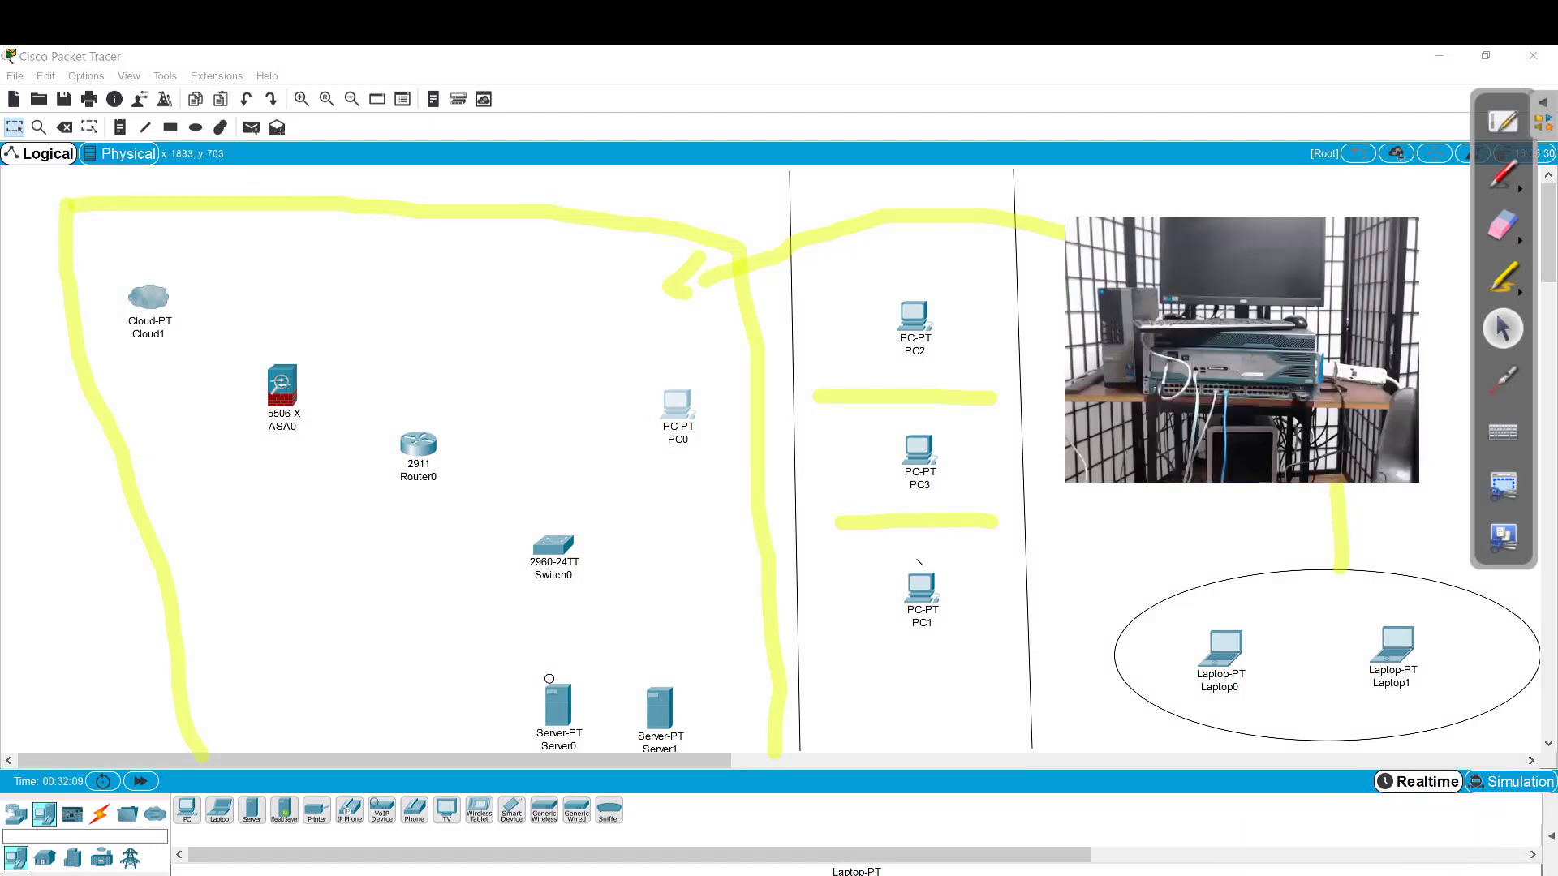
{"action": "mouse_move", "coordinate": [1307, 816]}
{"action": "left_click", "coordinate": [1410, 852]}
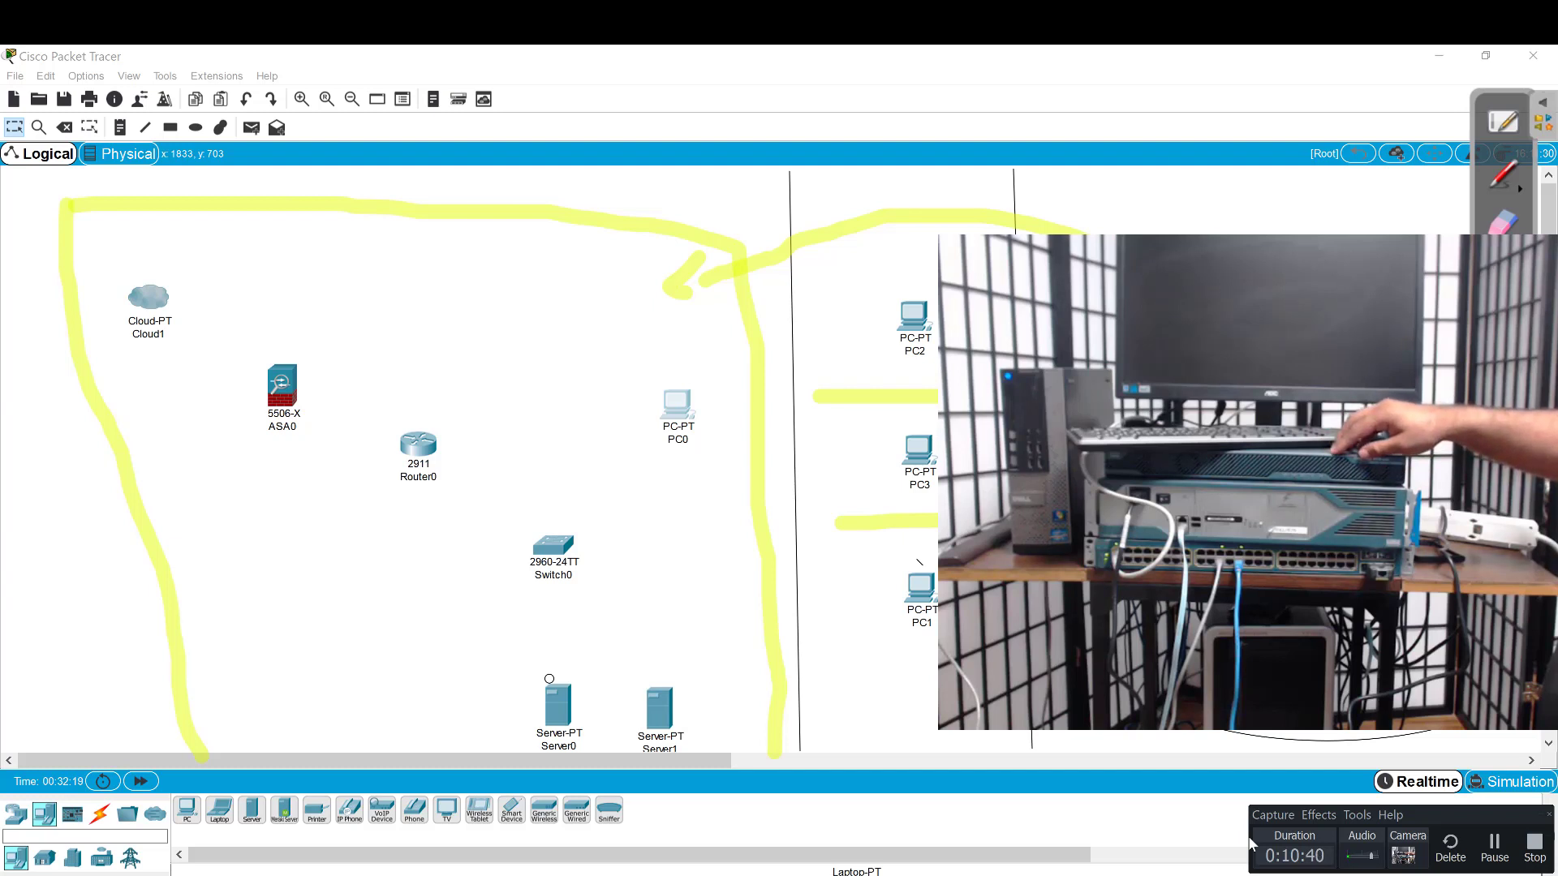
{"action": "mouse_move", "coordinate": [292, 347]}
{"action": "left_mouse_down"}
{"action": "mouse_move", "coordinate": [357, 361]}
{"action": "mouse_move", "coordinate": [223, 422]}
{"action": "mouse_move", "coordinate": [288, 347]}
{"action": "left_mouse_up"}
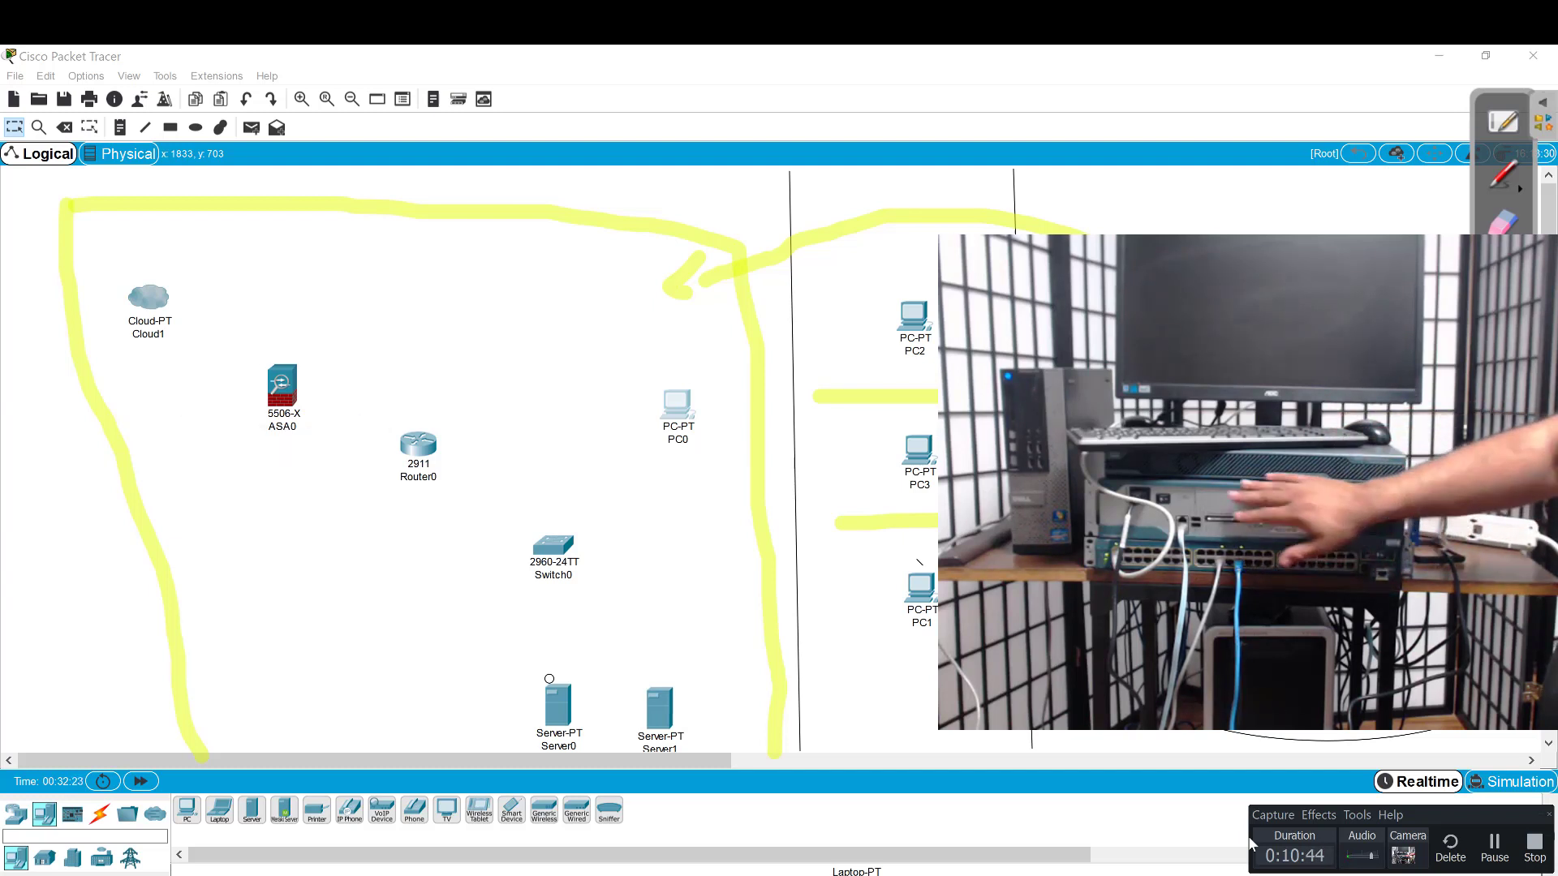
{"action": "mouse_move", "coordinate": [492, 390]}
{"action": "left_mouse_down"}
{"action": "mouse_move", "coordinate": [593, 584]}
{"action": "mouse_move", "coordinate": [402, 426]}
{"action": "mouse_move", "coordinate": [497, 390]}
{"action": "left_mouse_up"}
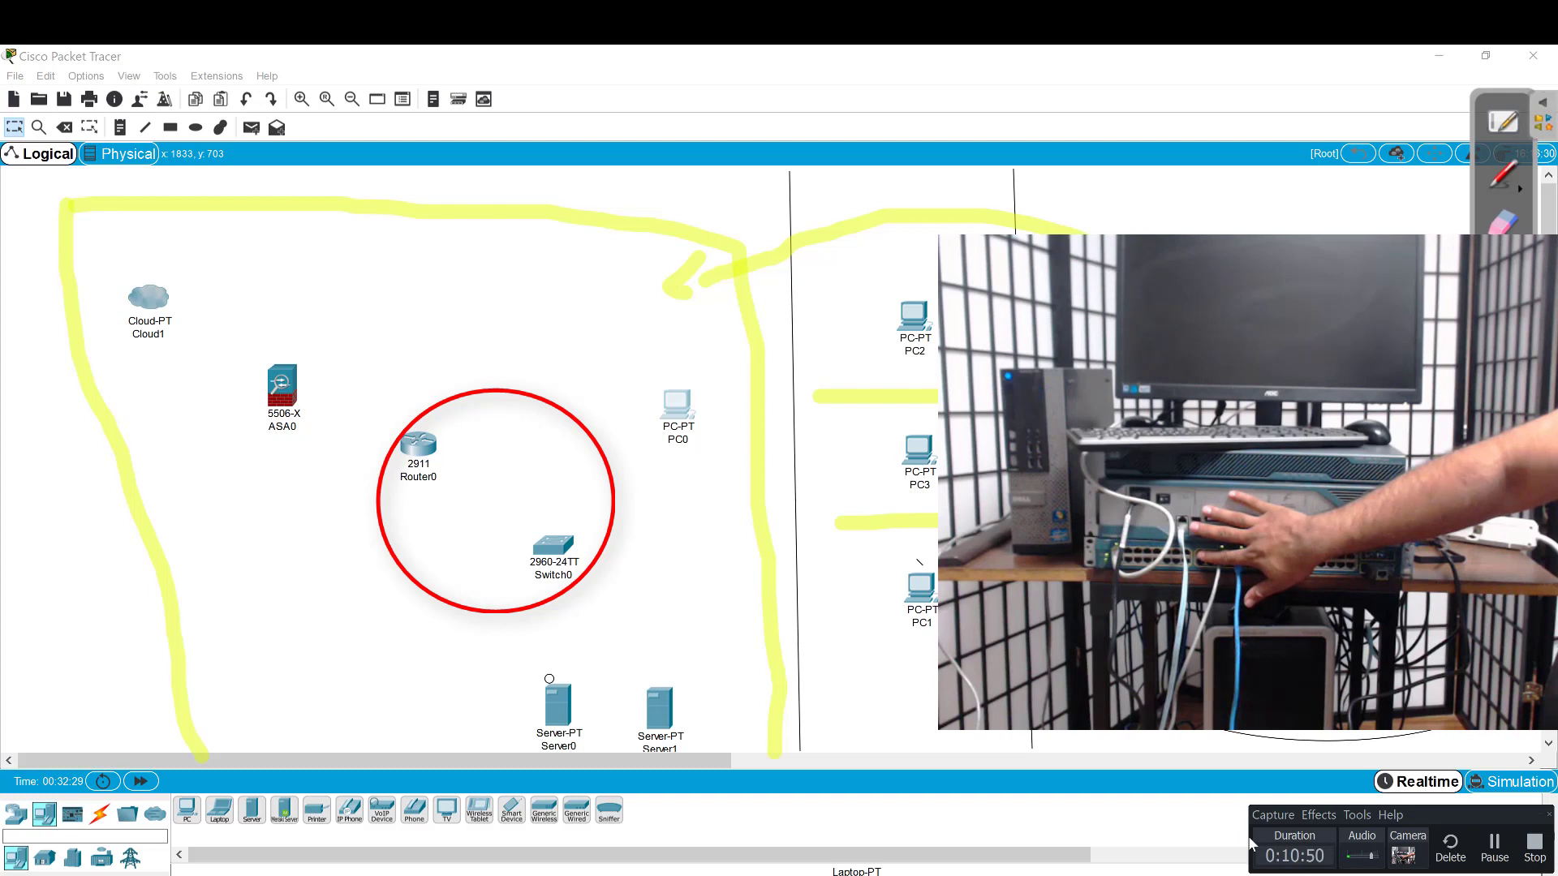
Circle Server0 and Server1 in red, then erase the red ink, keeping the yellow highlighting.
{"action": "mouse_move", "coordinate": [605, 668]}
{"action": "left_mouse_down"}
{"action": "mouse_move", "coordinate": [661, 672]}
{"action": "mouse_move", "coordinate": [617, 767]}
{"action": "mouse_move", "coordinate": [568, 669]}
{"action": "left_mouse_up"}
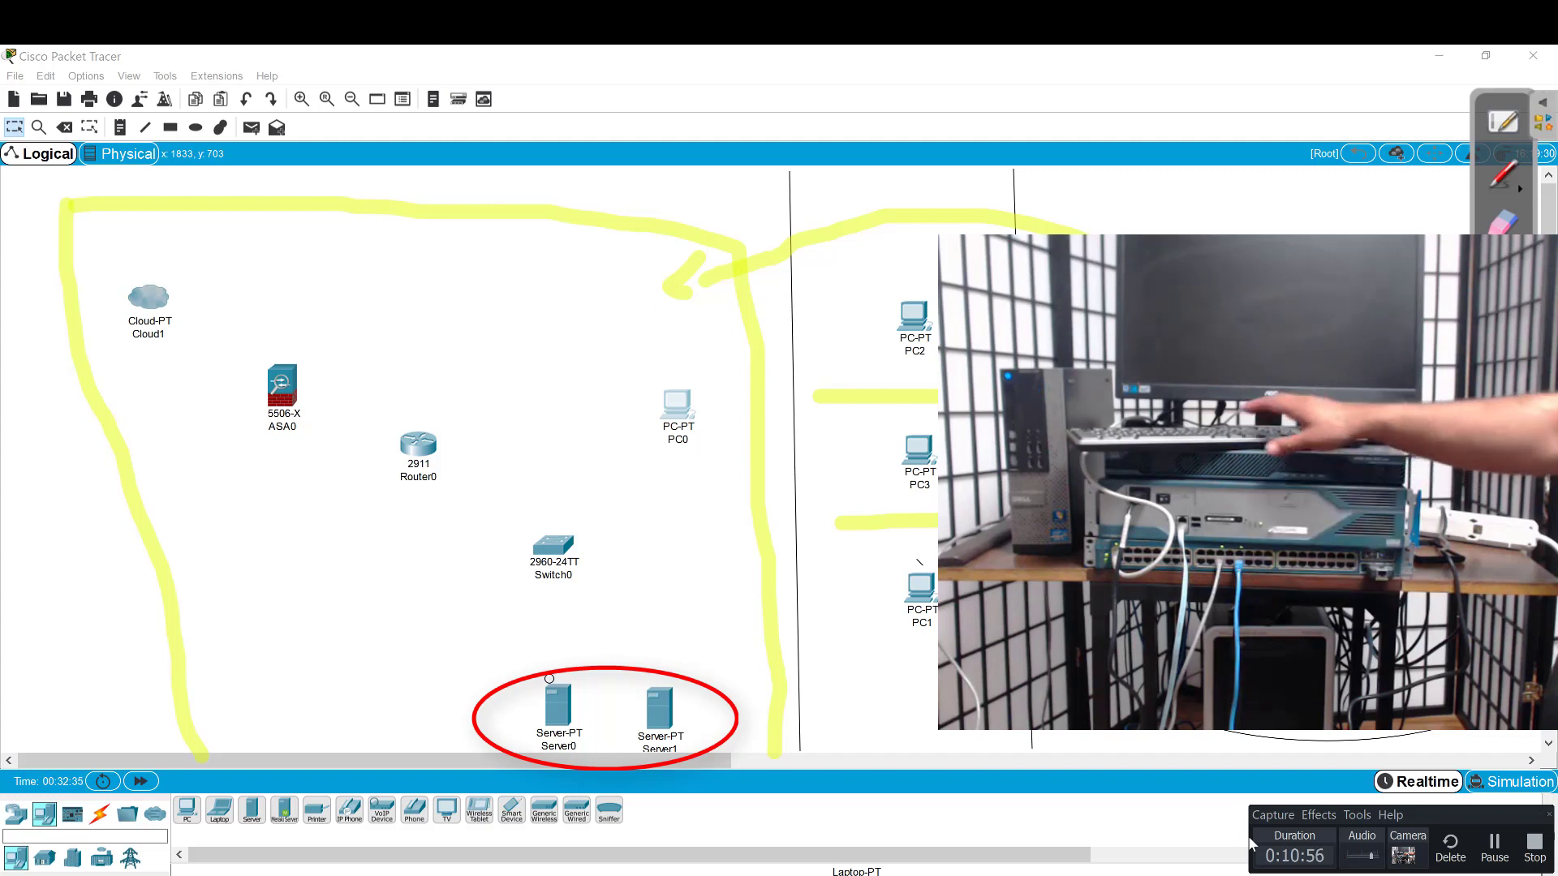
{"action": "key", "text": "ctrl+z"}
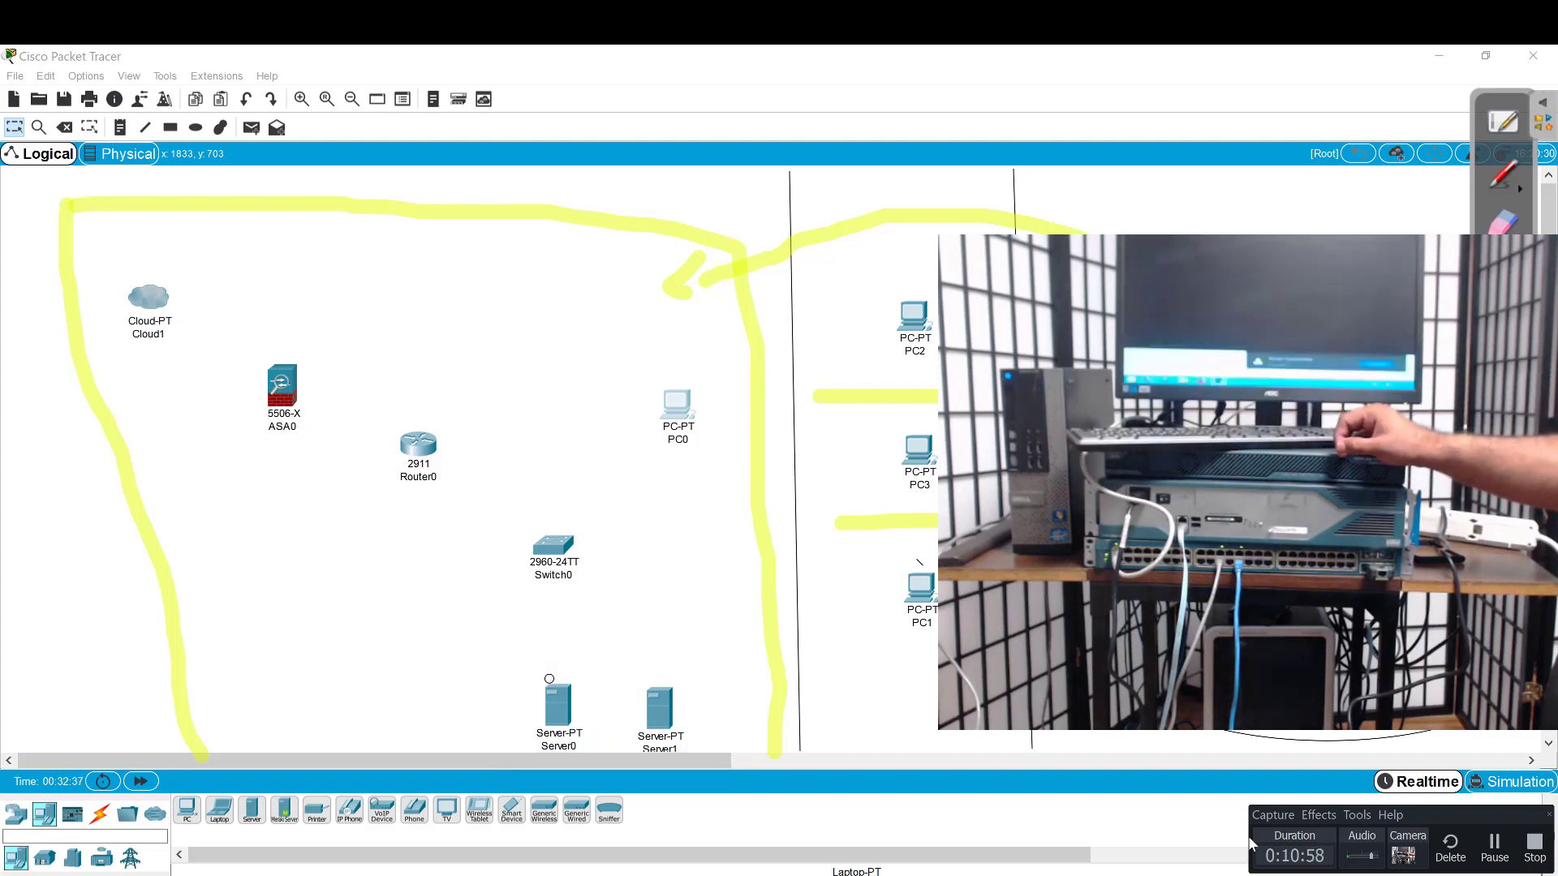